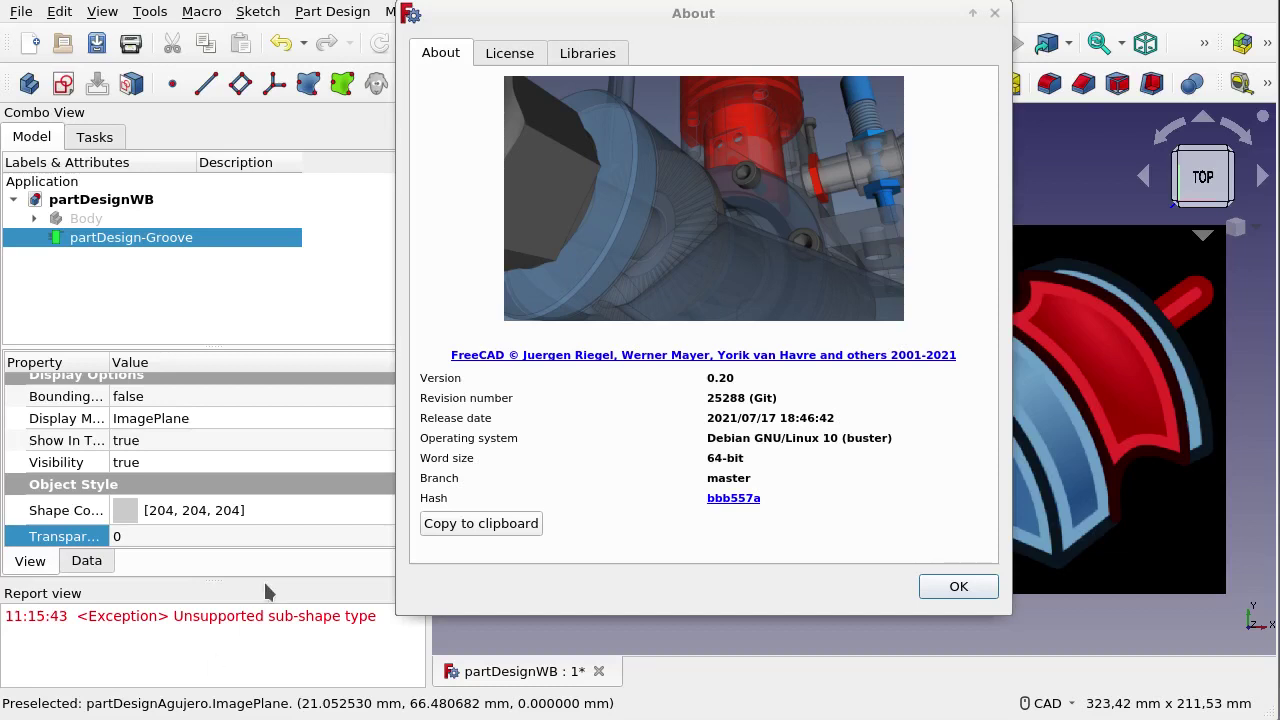
Move the About FreeCAD window aside and dismiss it with OK
drag(703, 20, 686, 88)
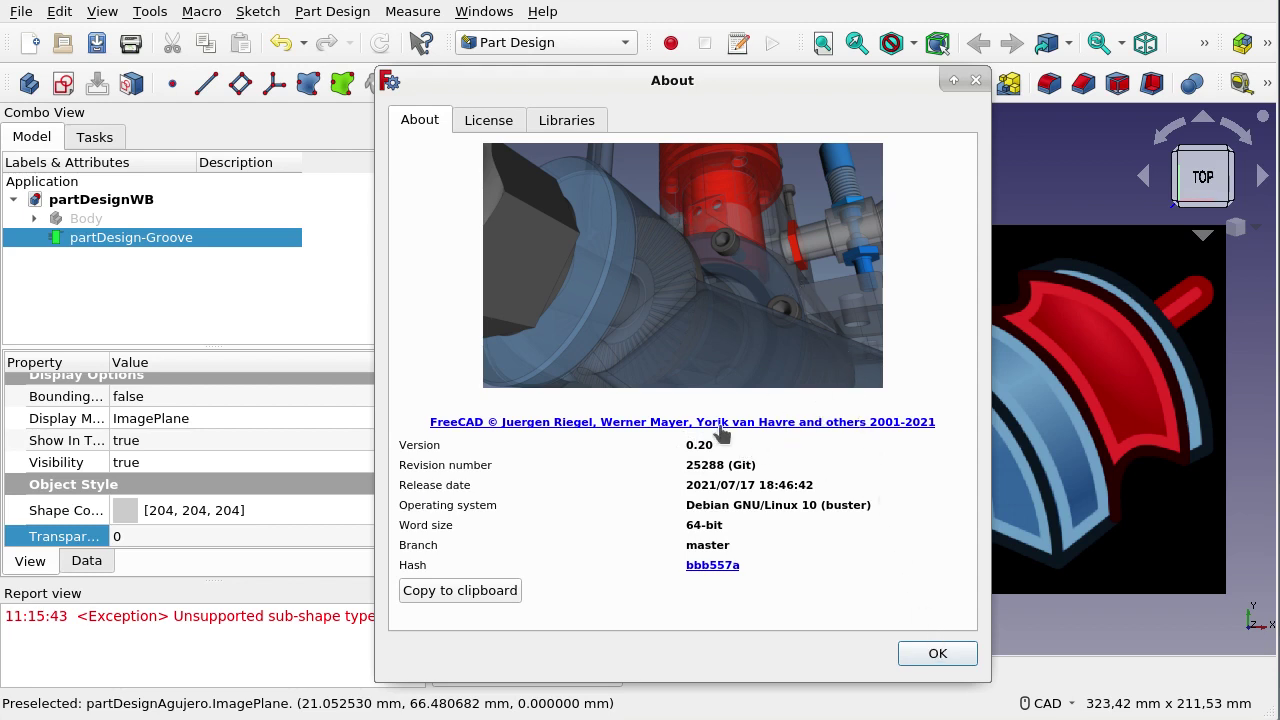
click(940, 654)
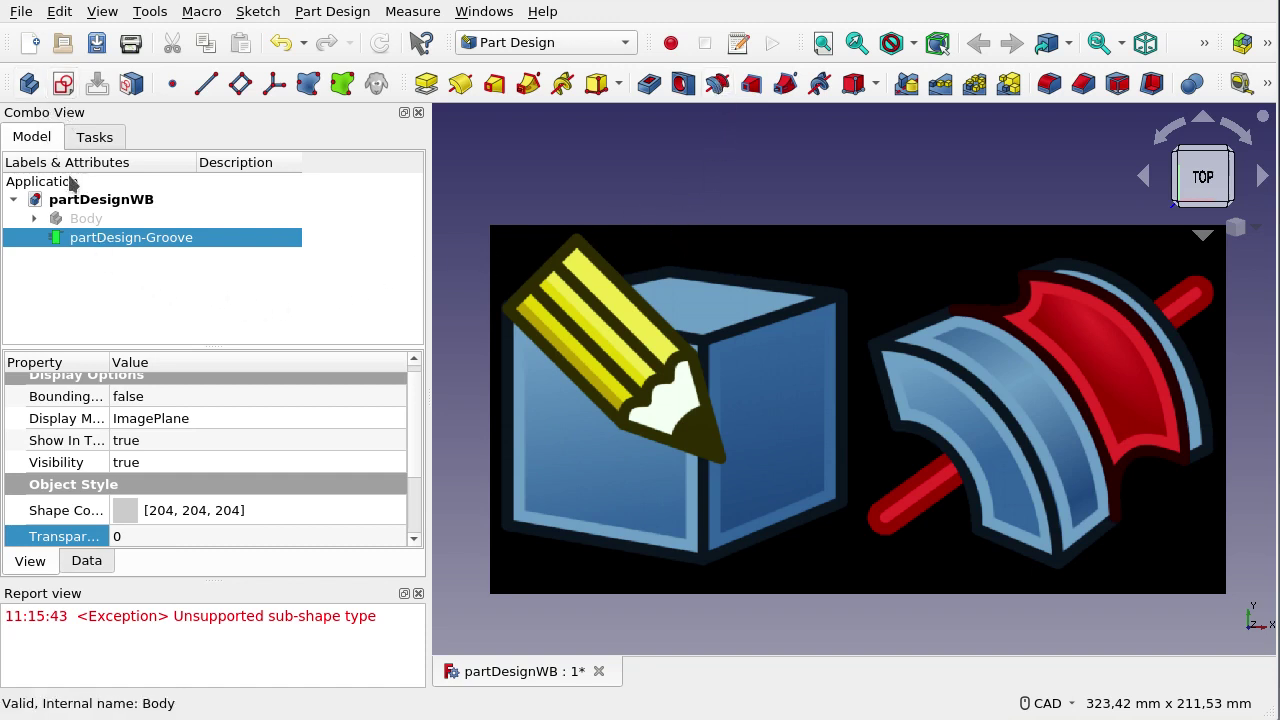
Create Body001 and start a new sketch on its XY_Plane001 base plane
click(29, 84)
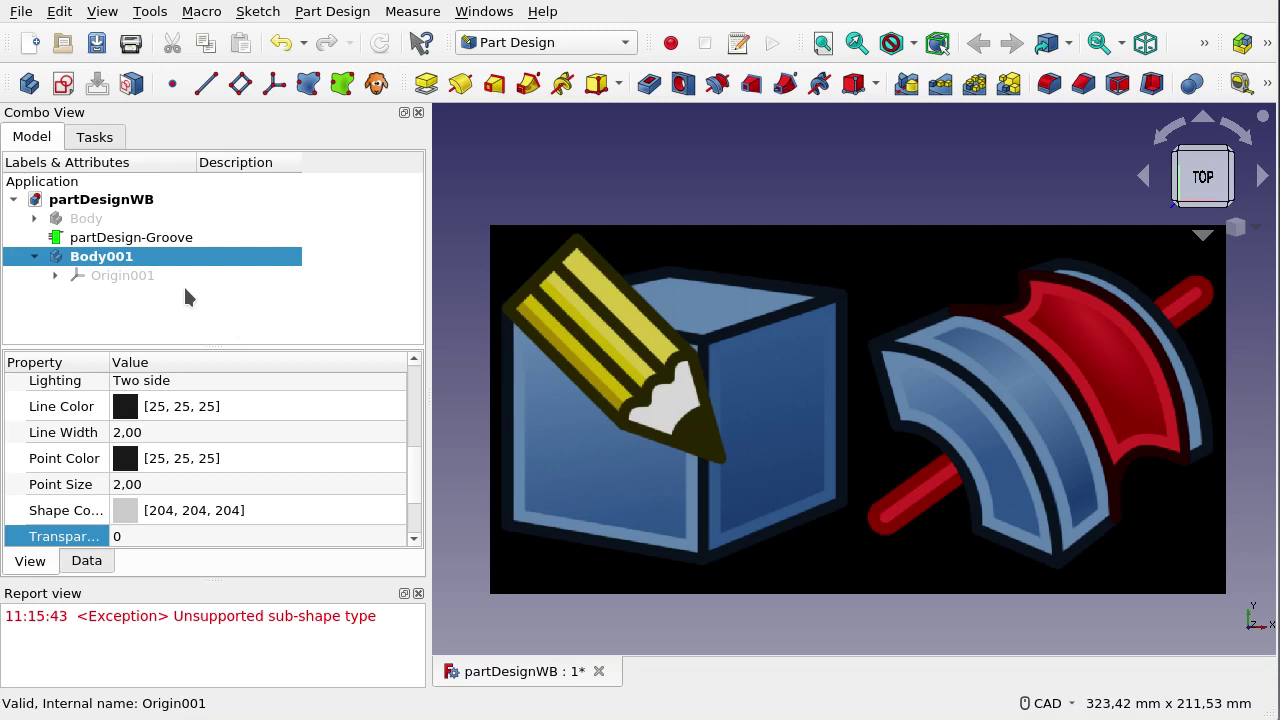
click(64, 87)
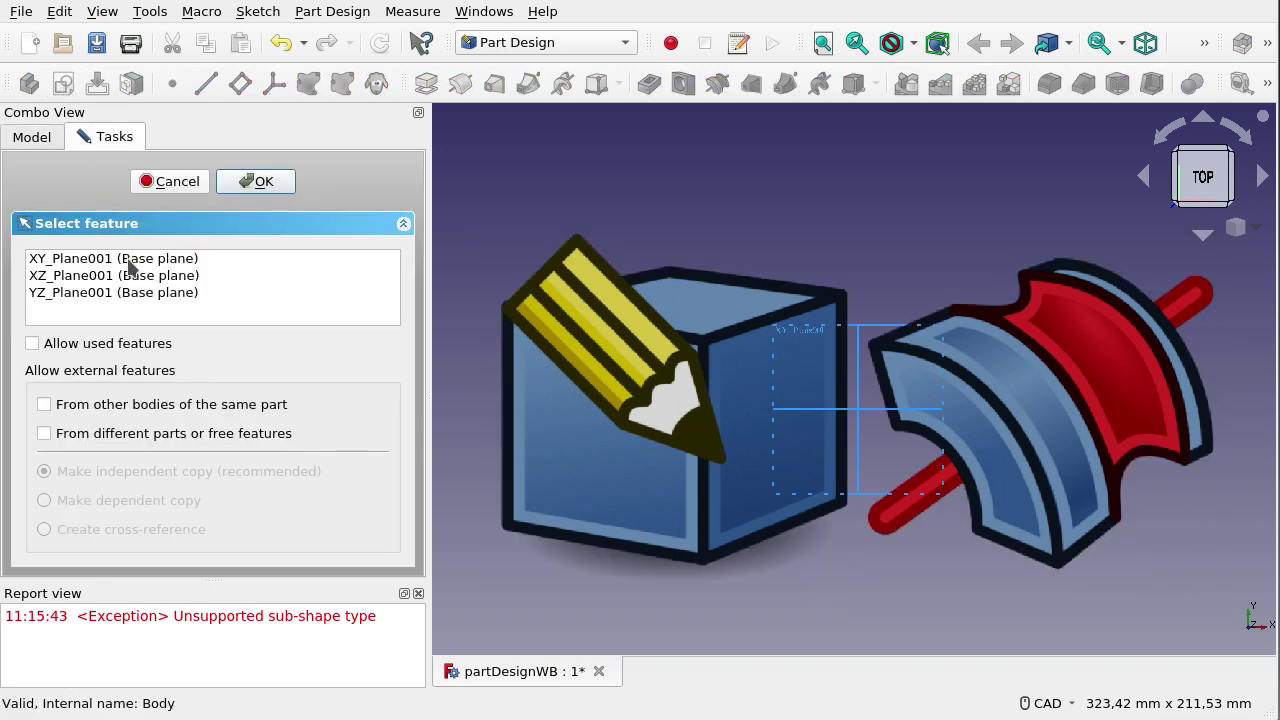
double_click(131, 268)
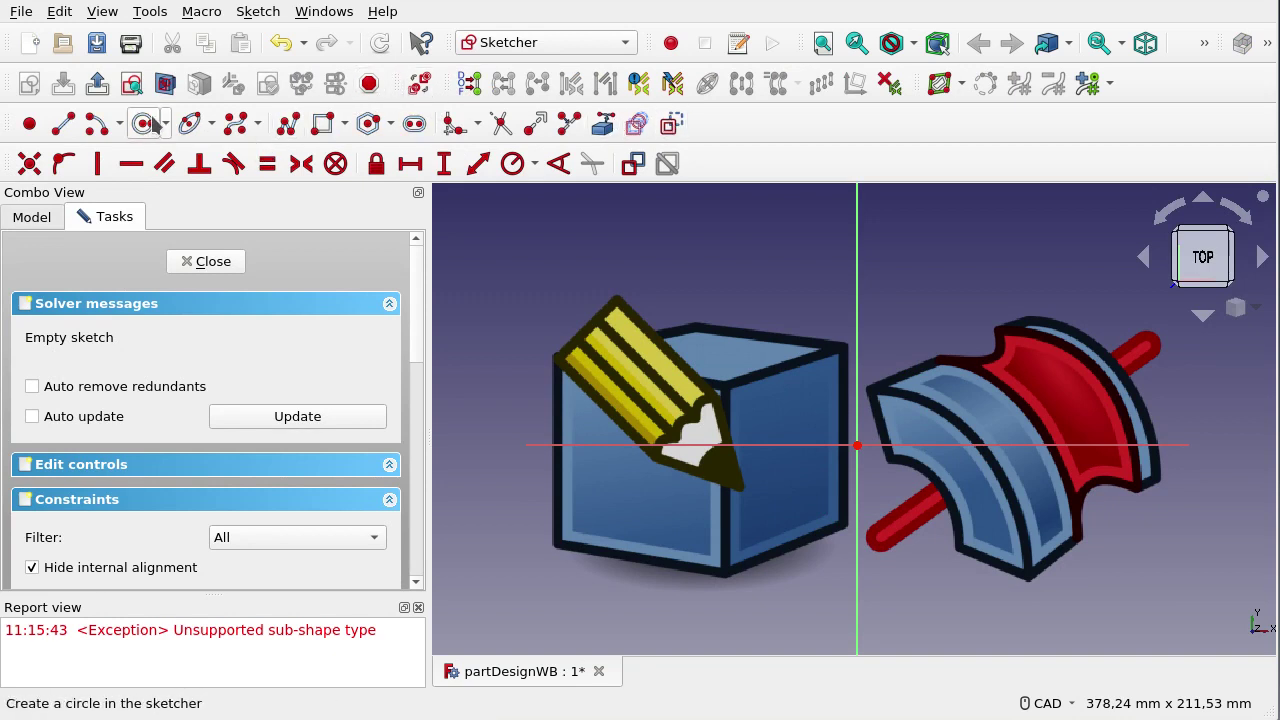
Draw a circle centred on the sketch origin and hide the partDesign-Groove image plane
click(144, 123)
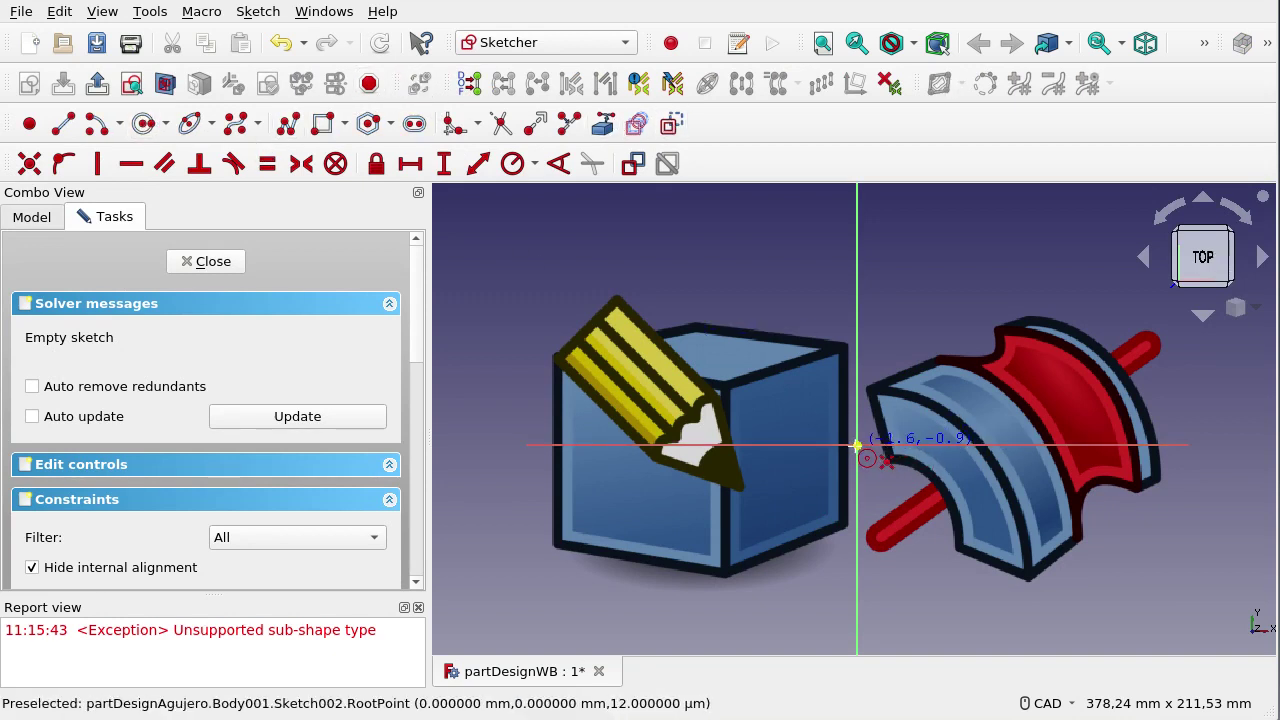
click(857, 445)
click(960, 263)
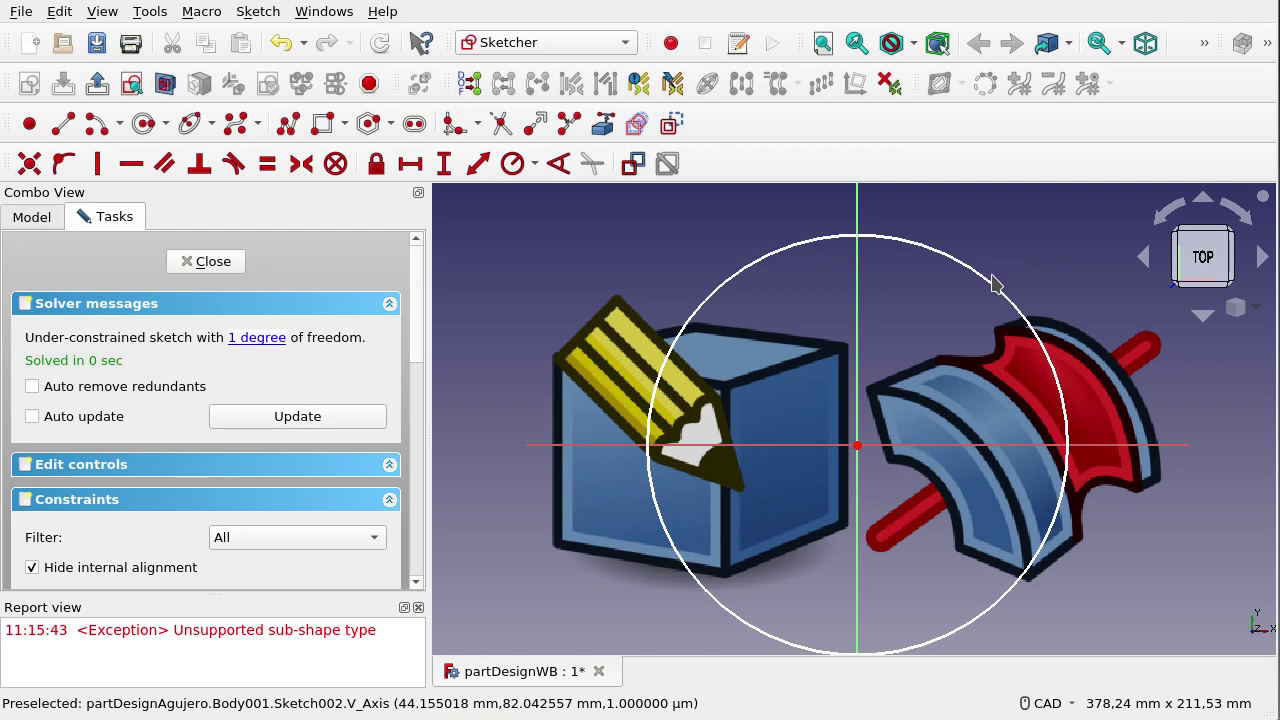
click(30, 224)
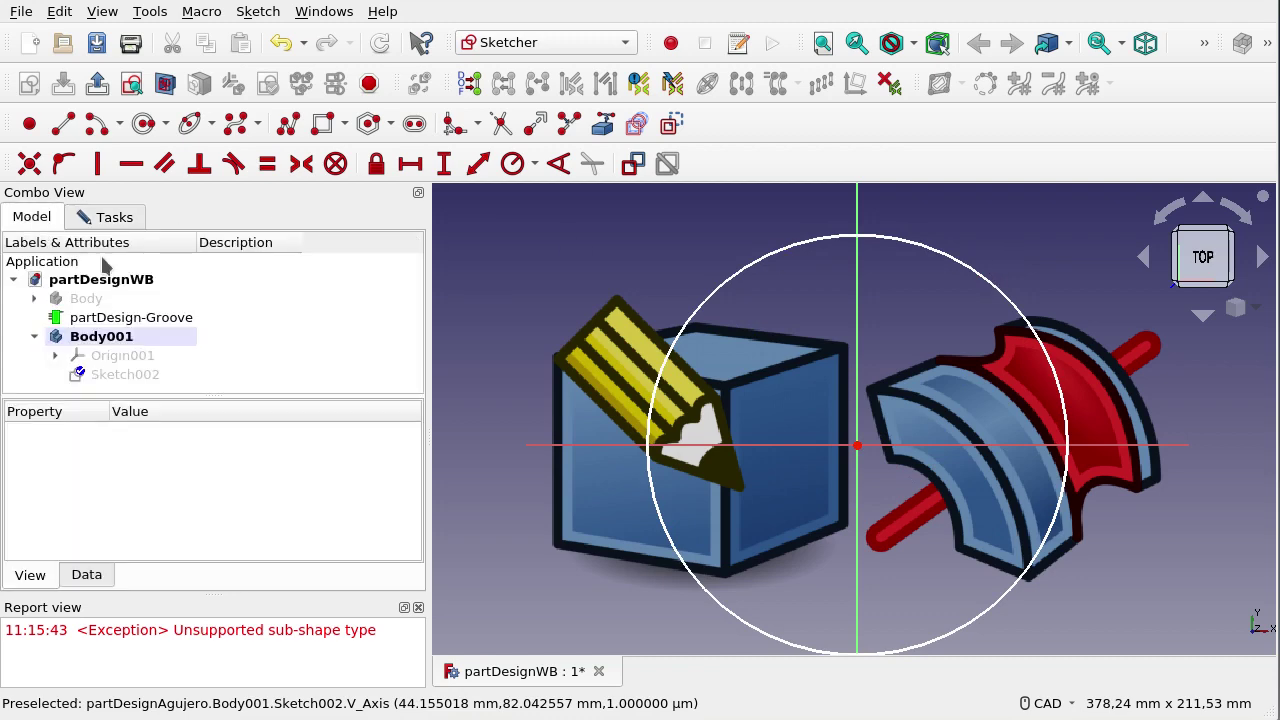
click(125, 317)
key(space)
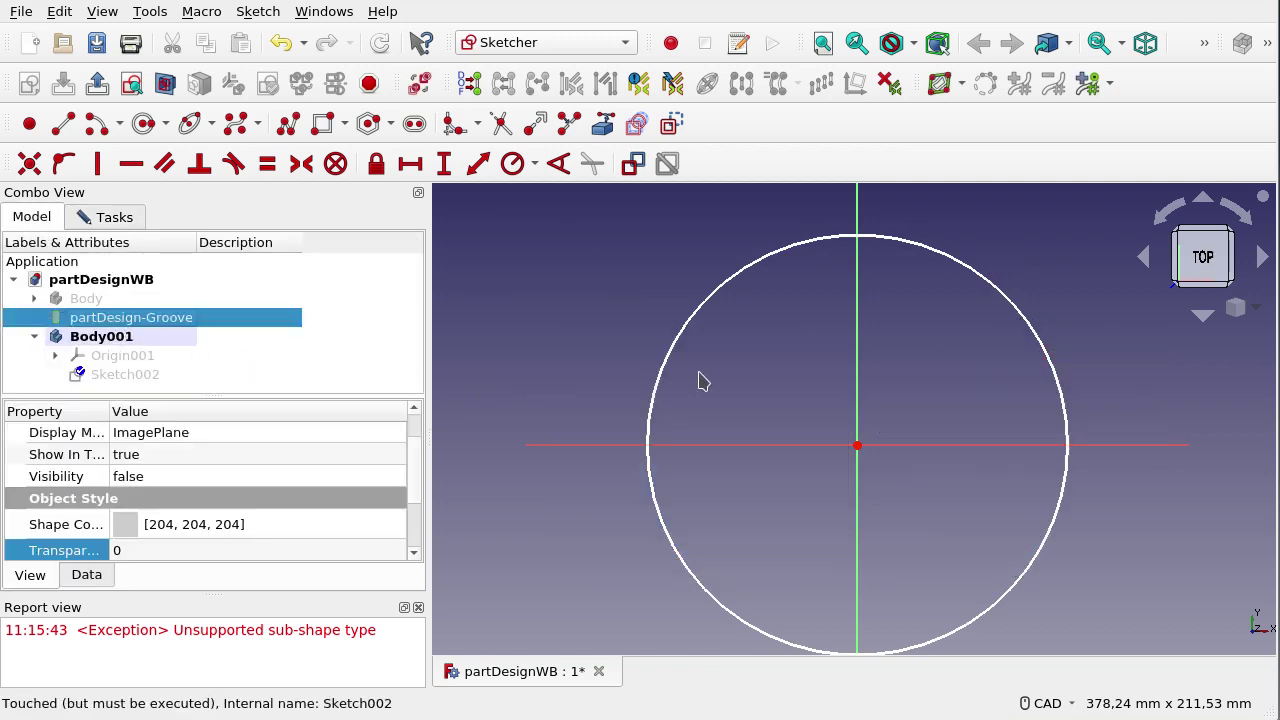
Constrain the circle's radius to 100 mm
click(997, 289)
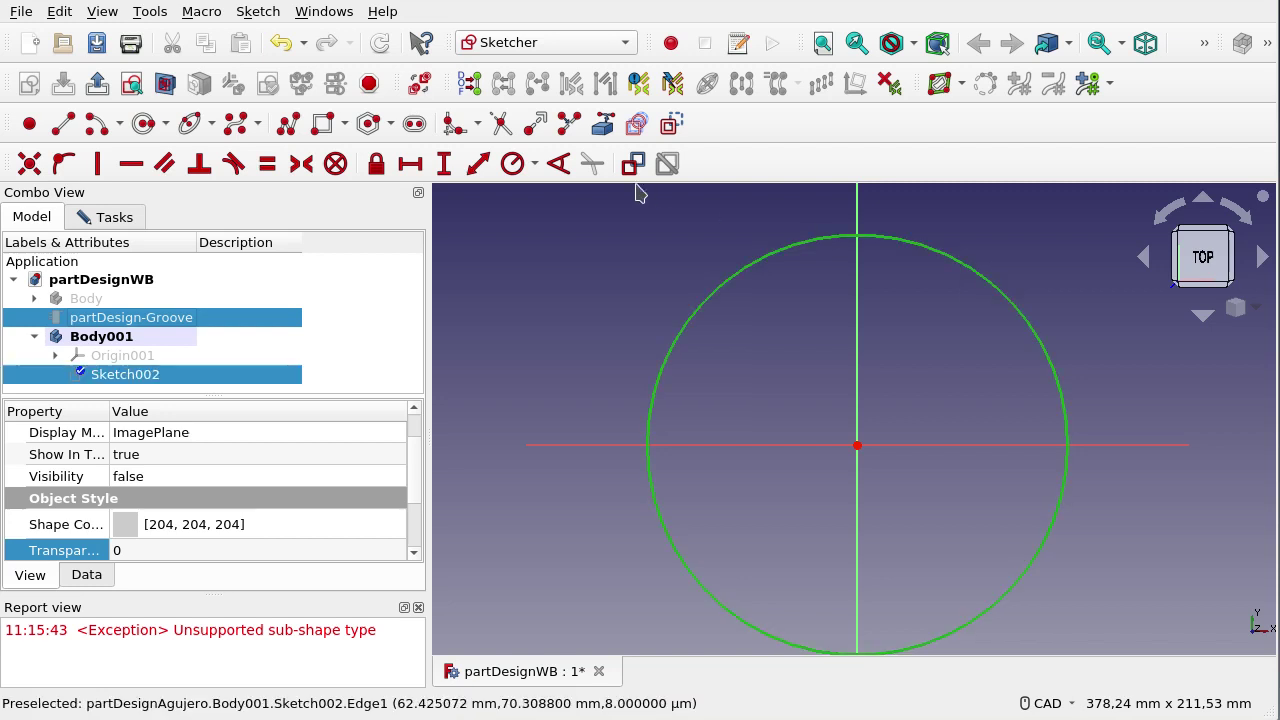
click(514, 166)
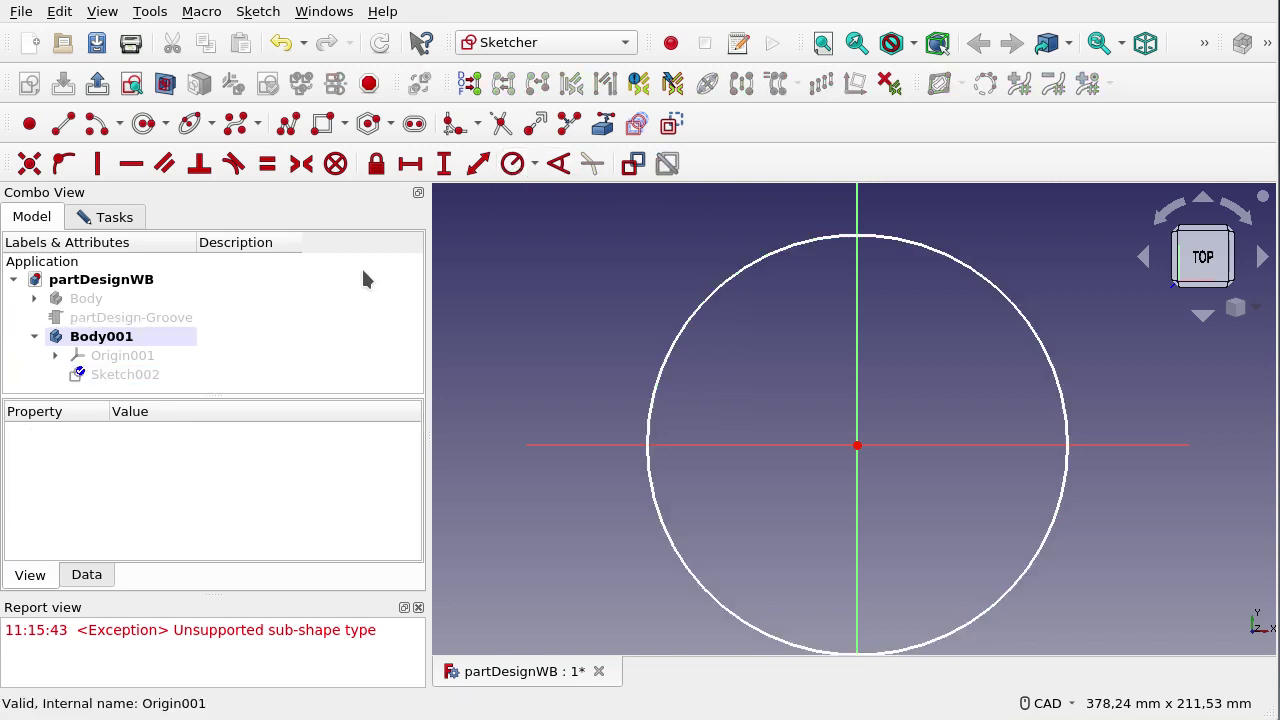
click(720, 285)
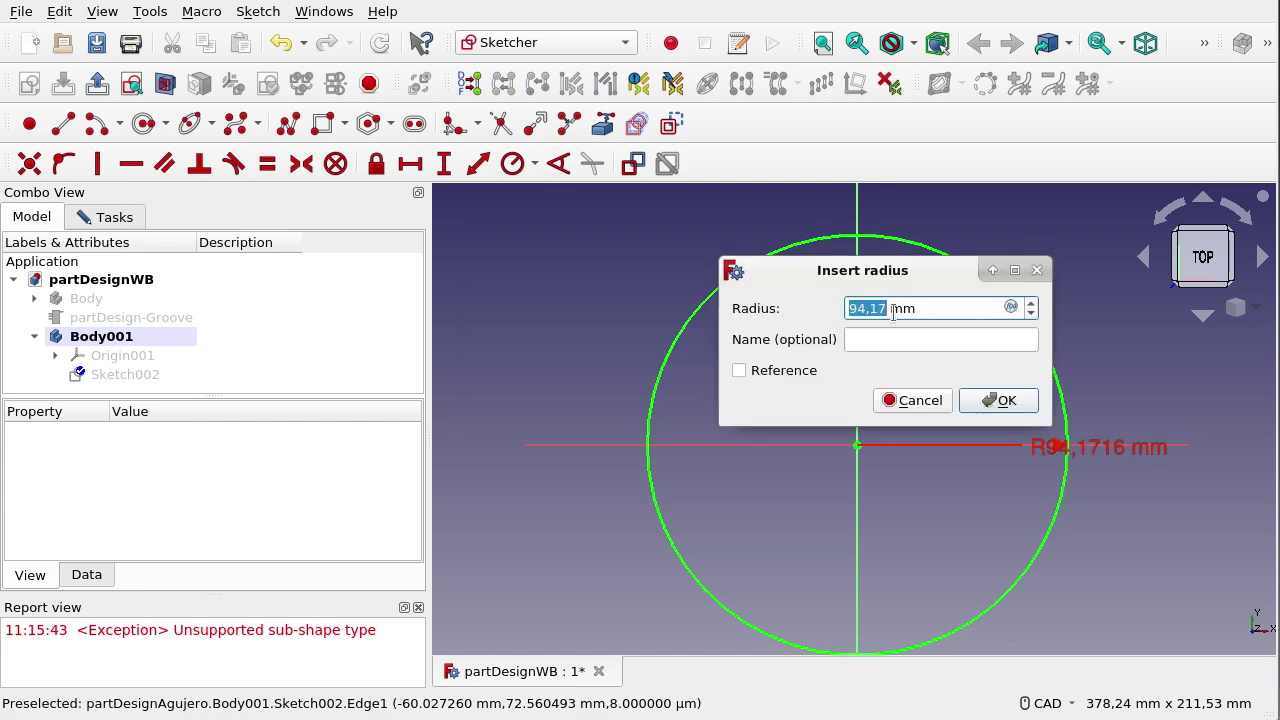
text(100)
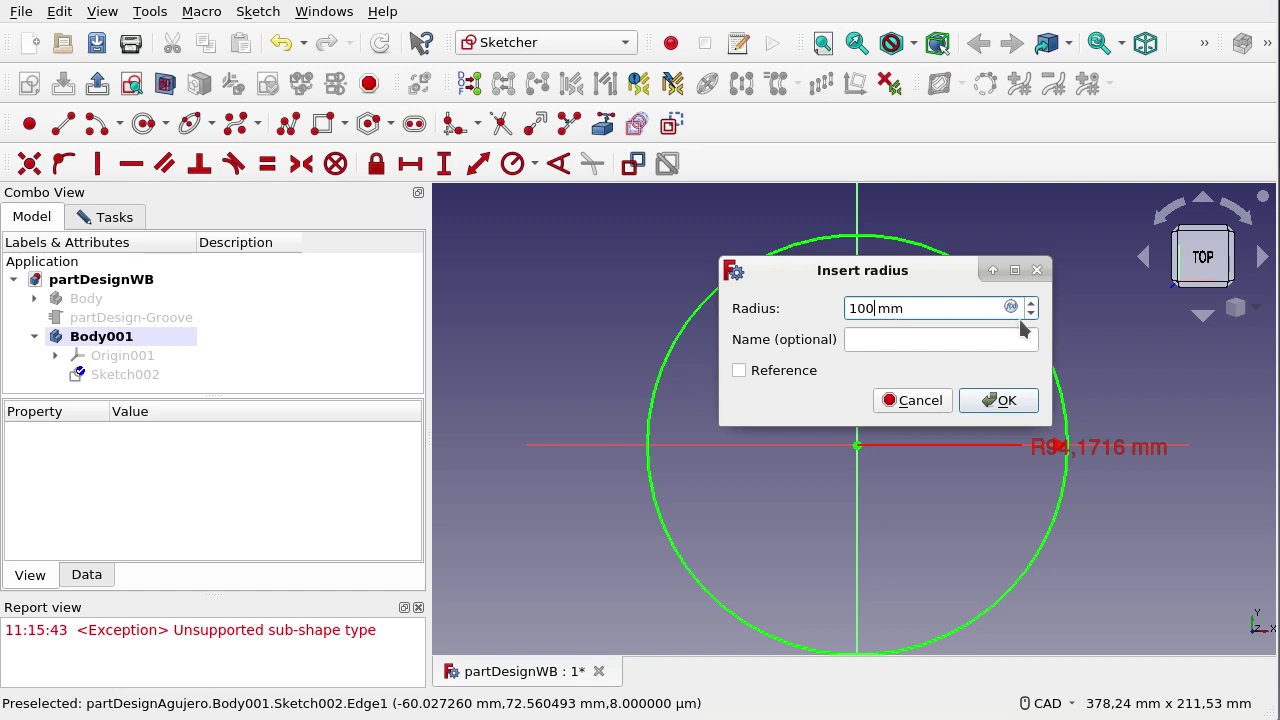
click(1005, 402)
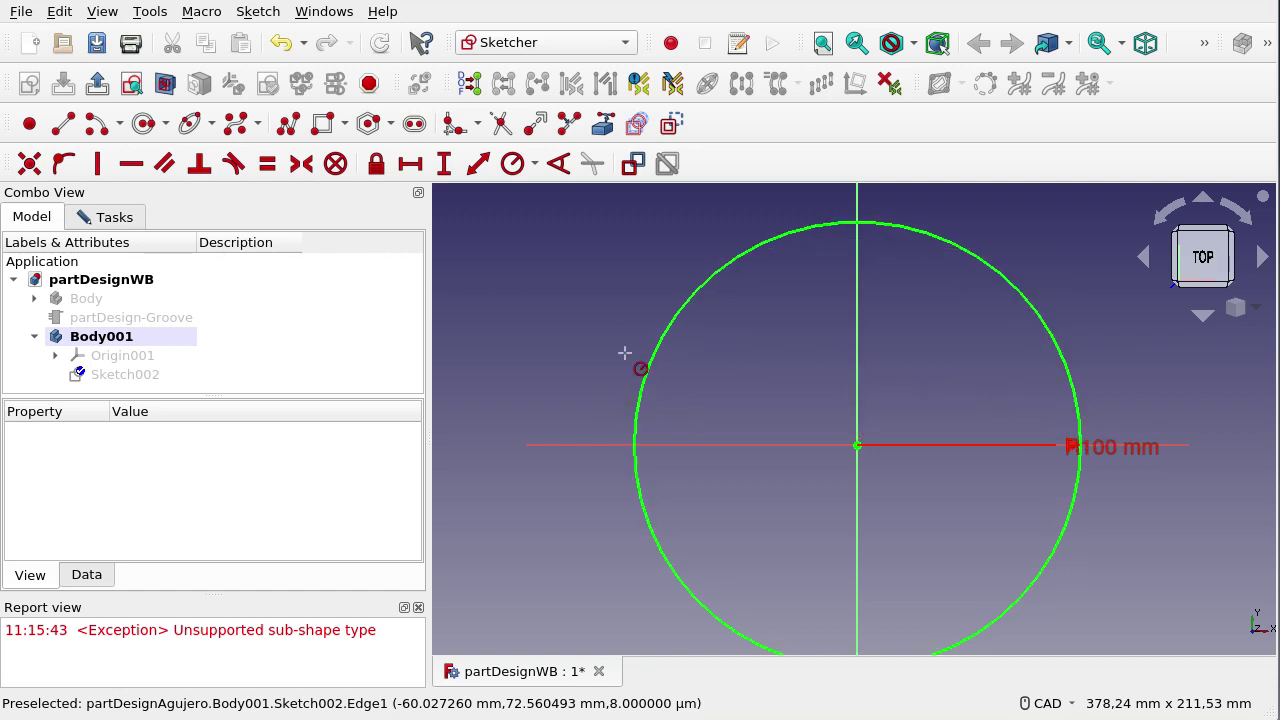
click(124, 216)
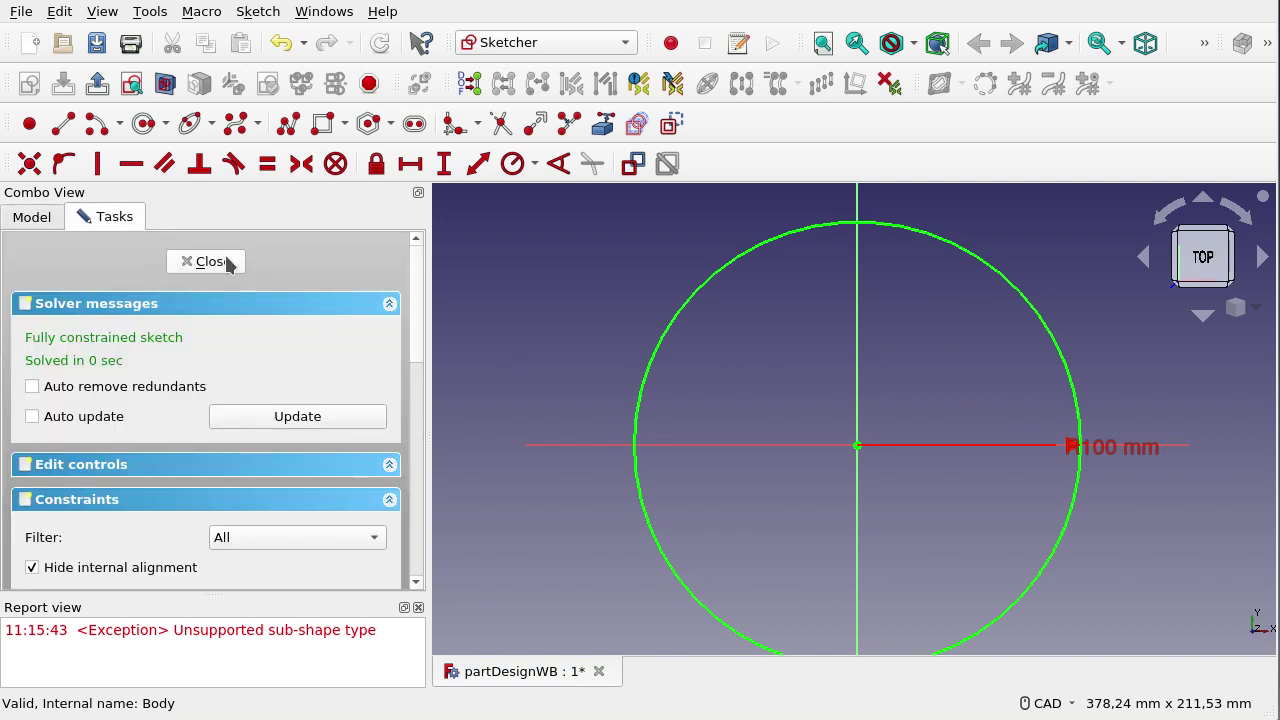
Clear the Report view's exception message, close Sketch002 and select it in the tree
right_click(298, 655)
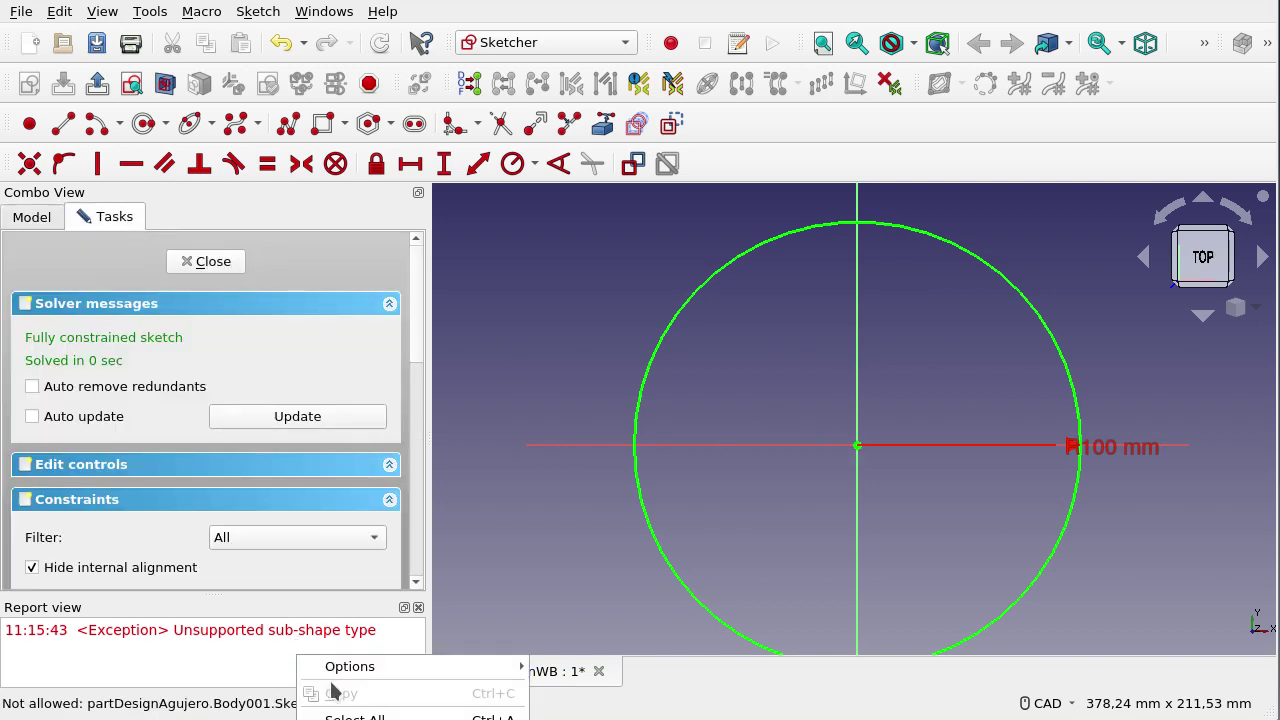
click(388, 710)
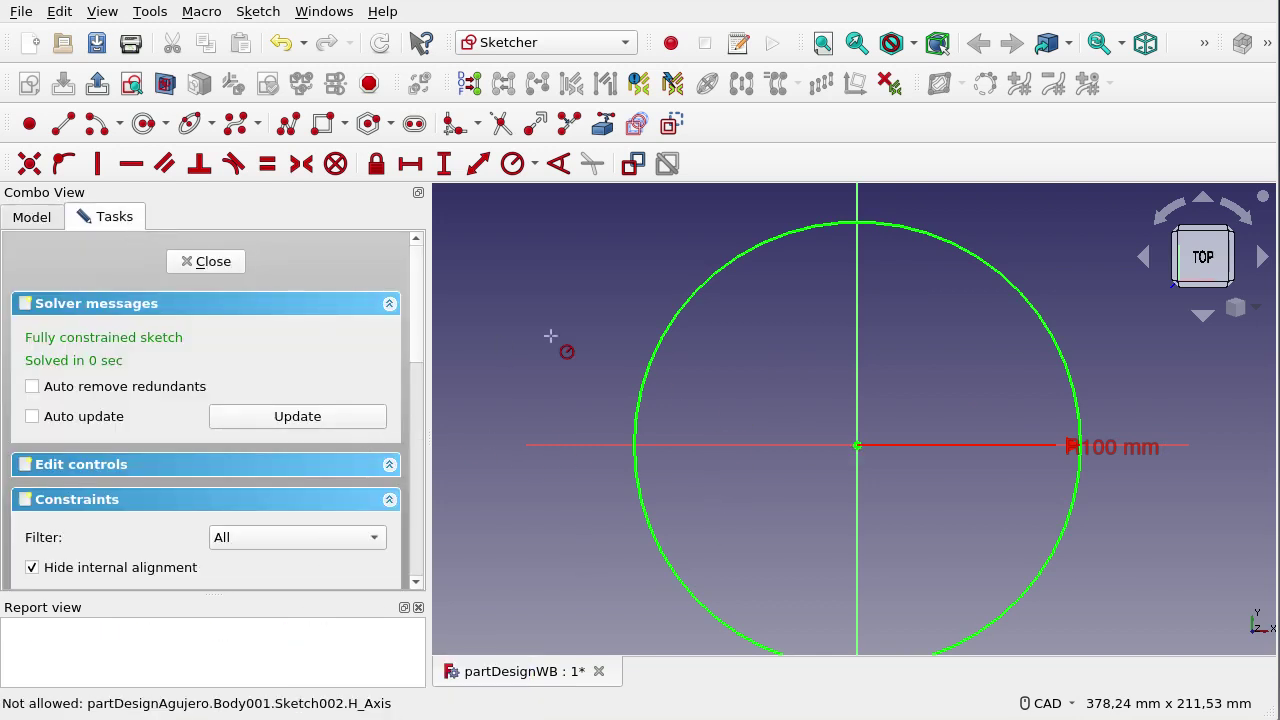
click(208, 268)
click(300, 294)
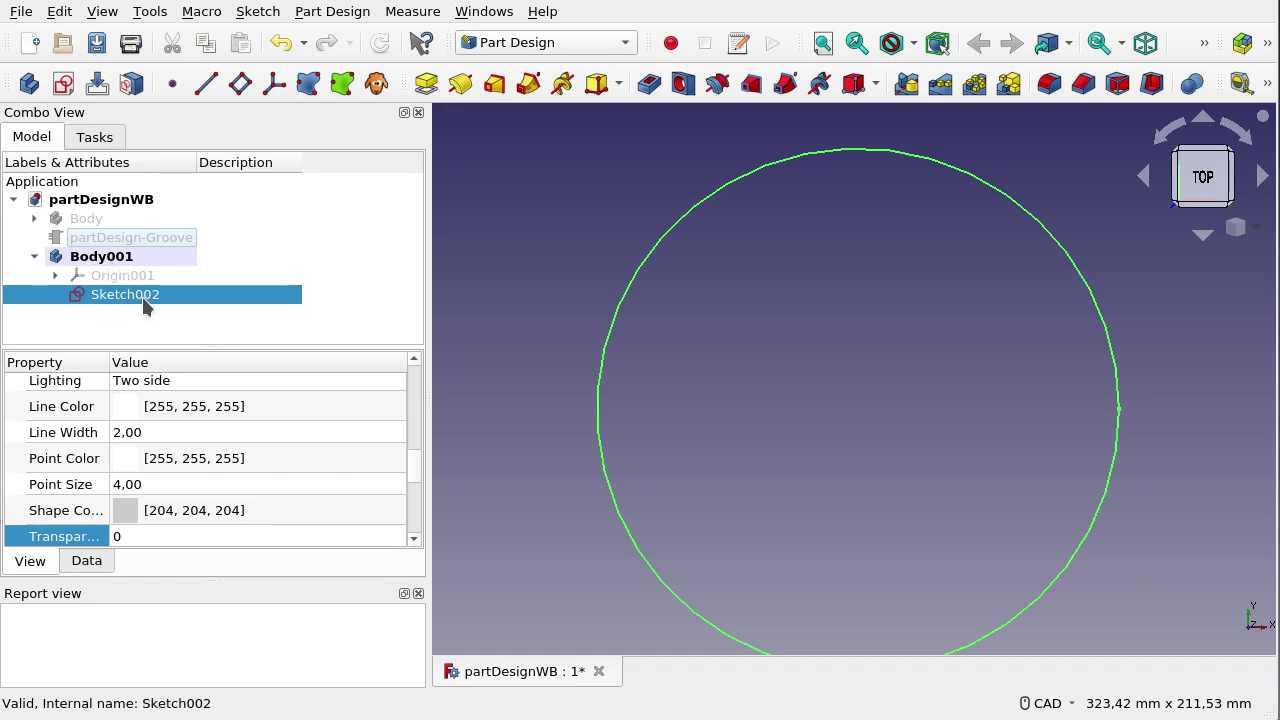
Pad Sketch002 200 mm symmetric to plane, creating the Pad001 cylinder
click(426, 84)
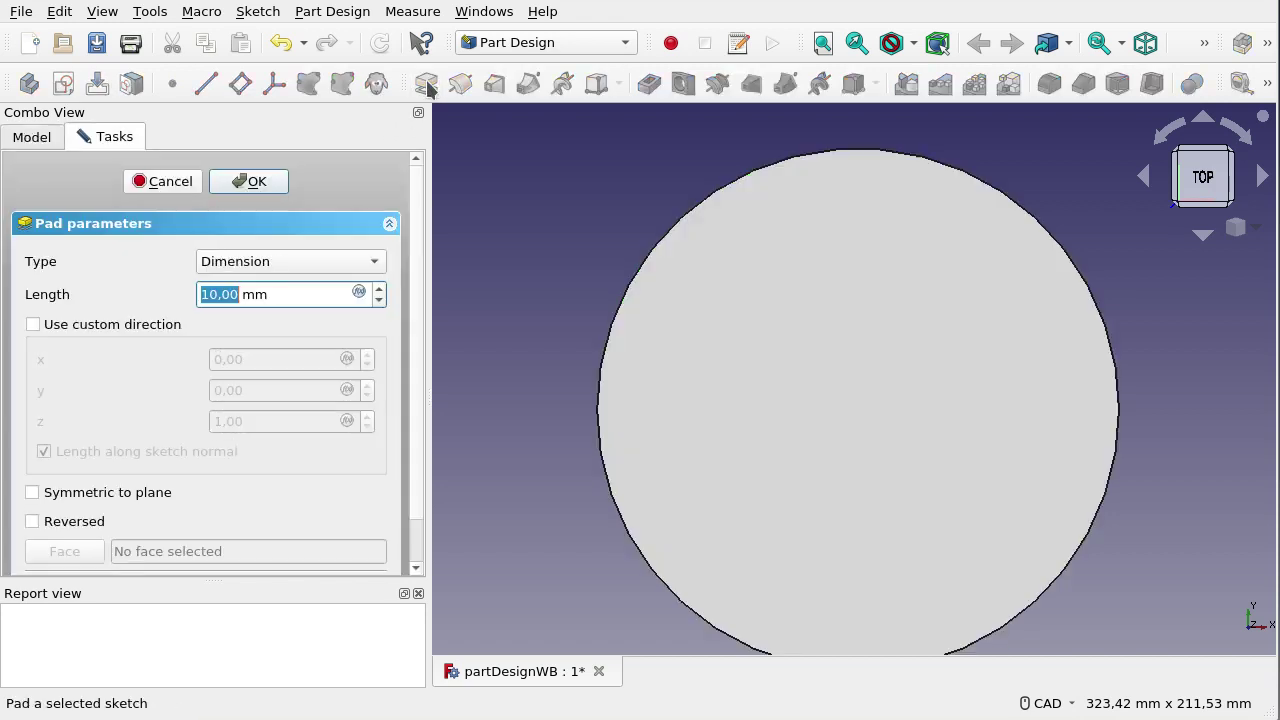
click(218, 293)
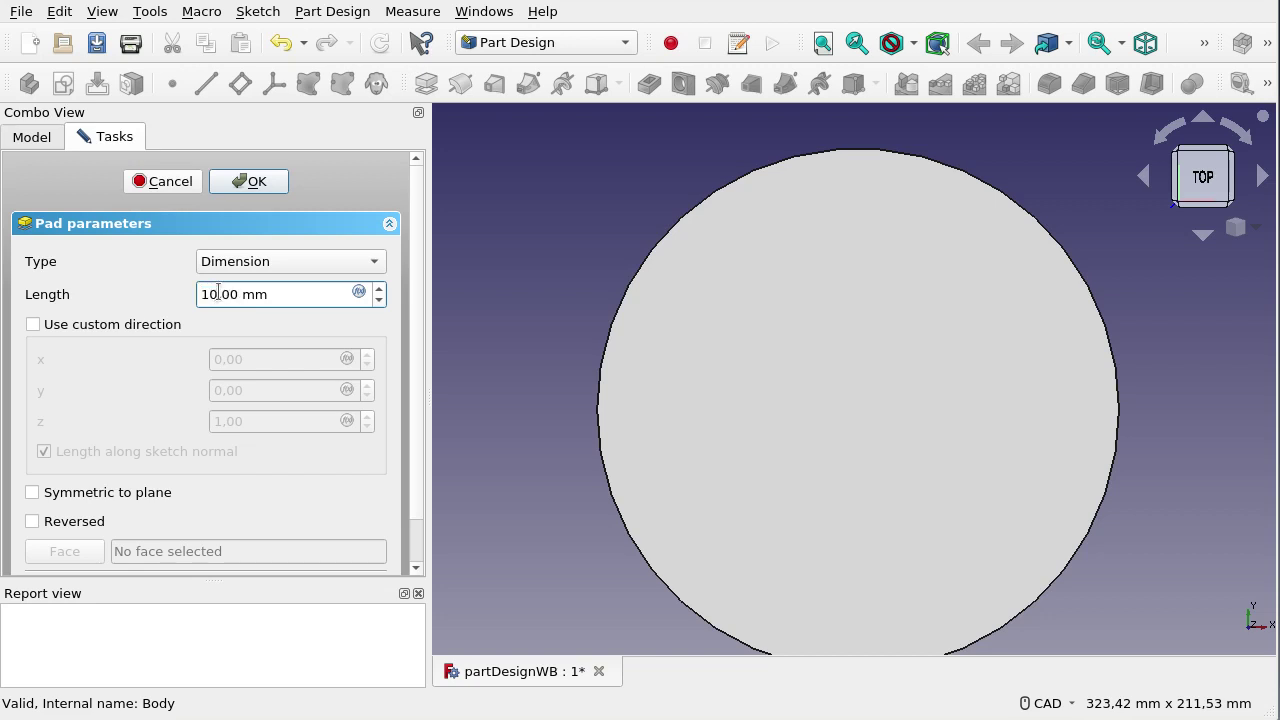
text(0)
click(32, 492)
click(209, 292)
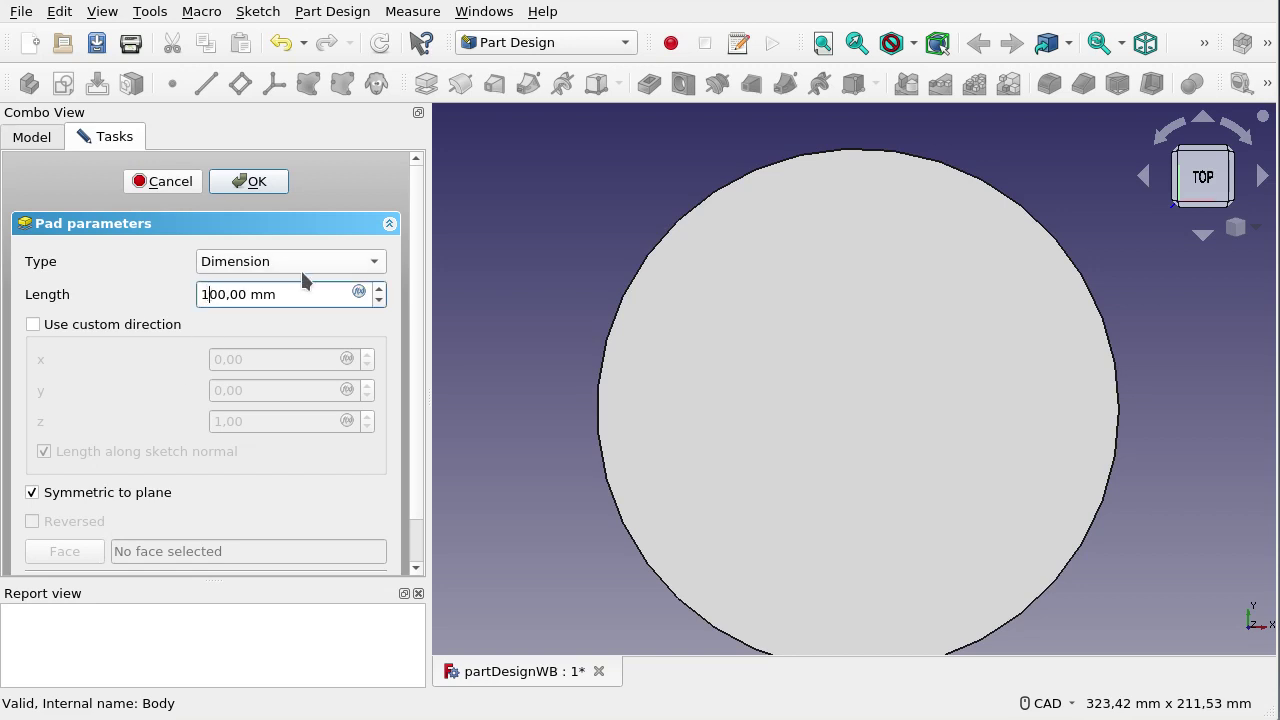
key(BackSpace)
text(2)
click(1145, 42)
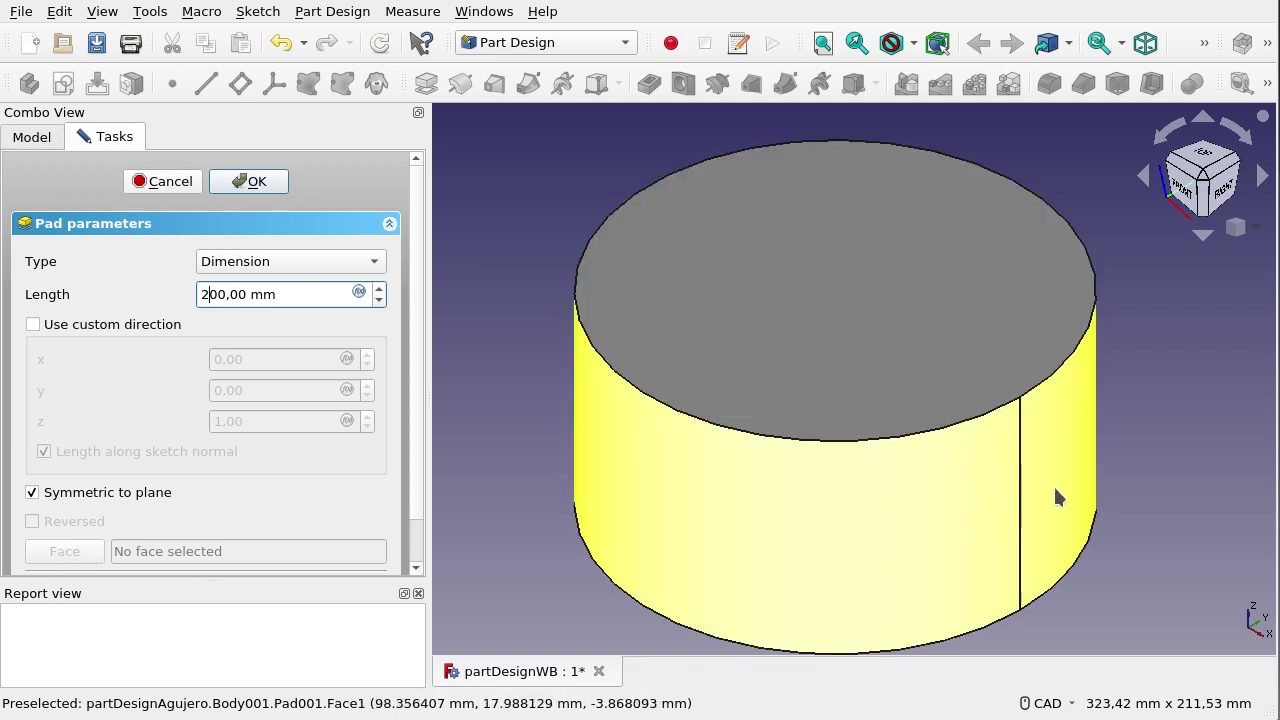
click(257, 181)
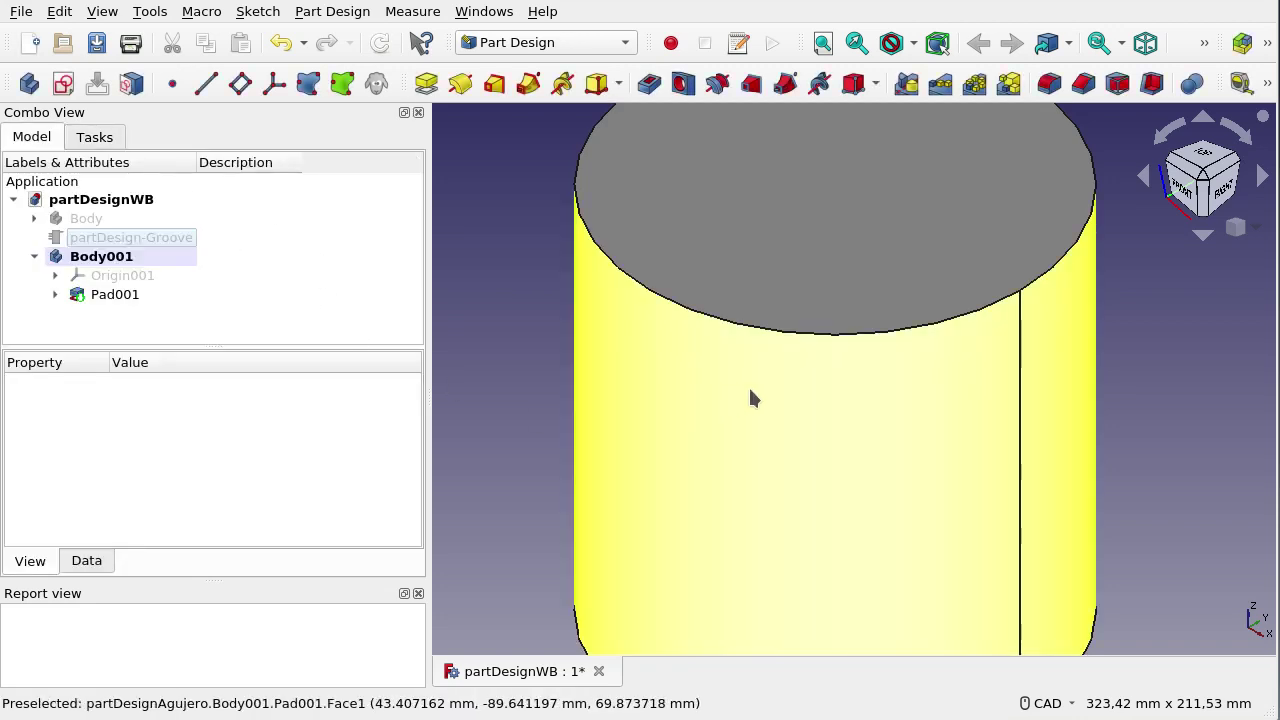
scroll(748, 388, down, 2)
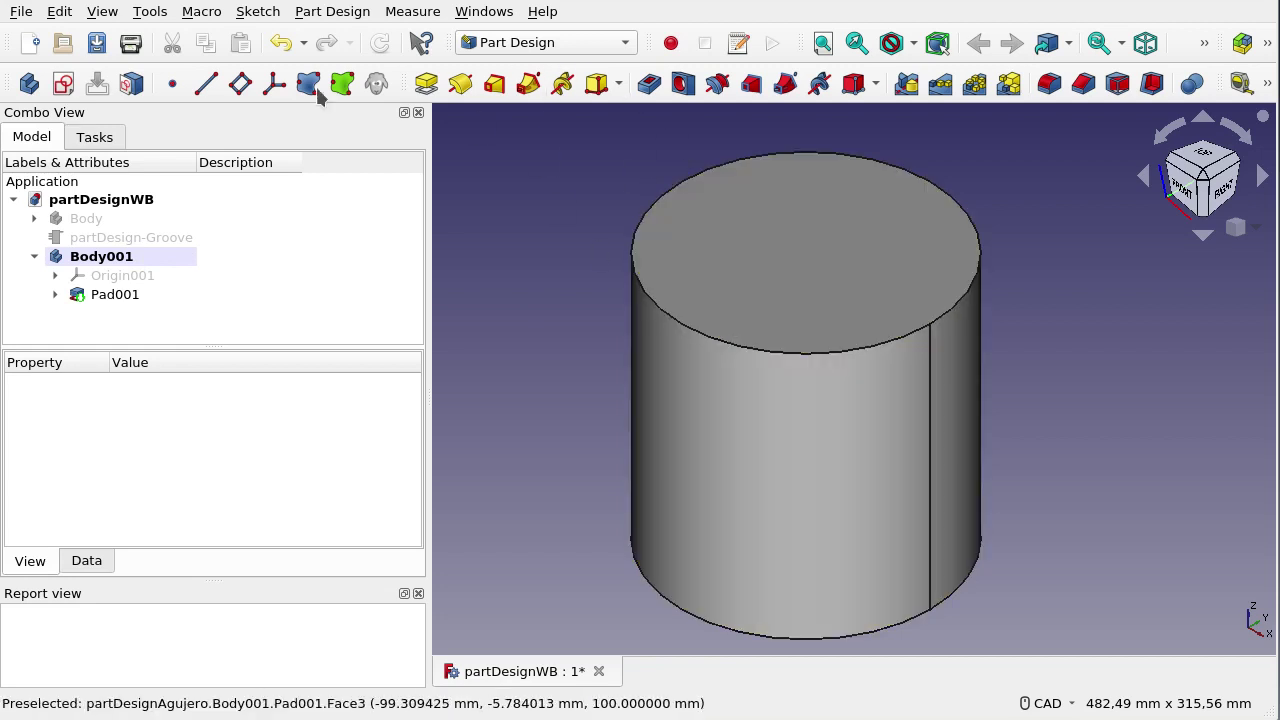
Start a new sketch on Body001's XZ_Plane001 base plane
click(63, 84)
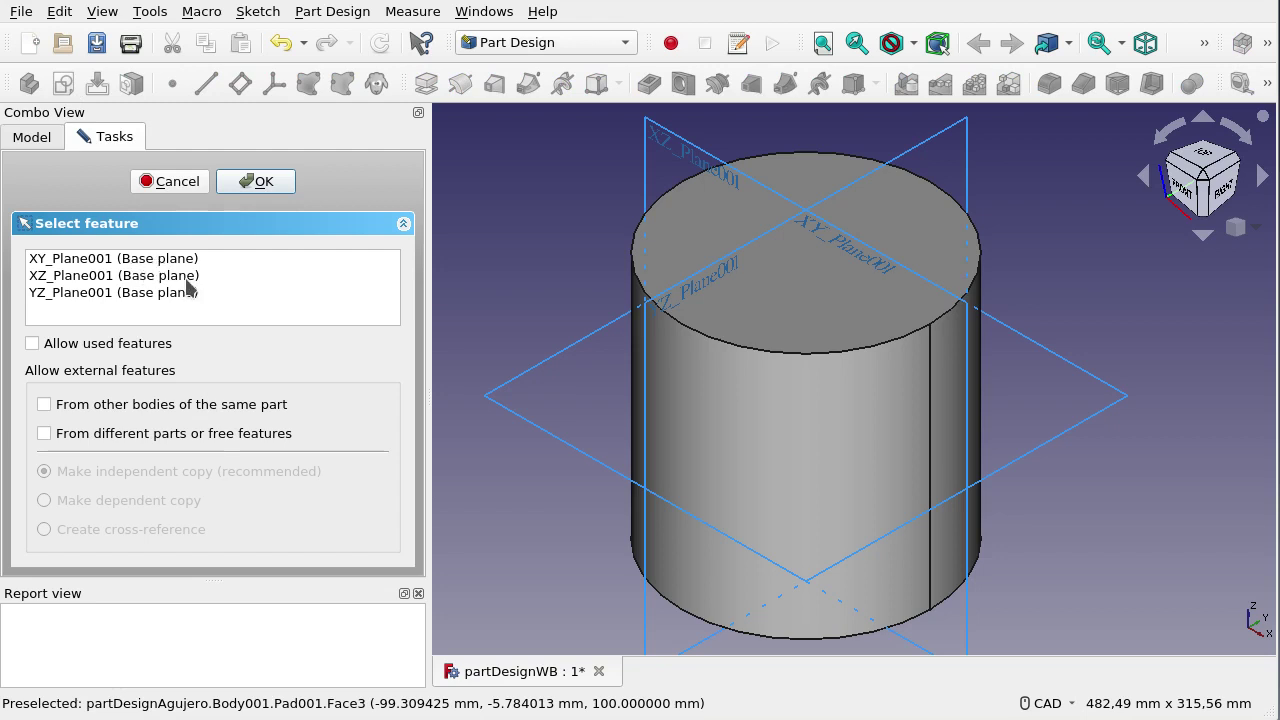
click(186, 279)
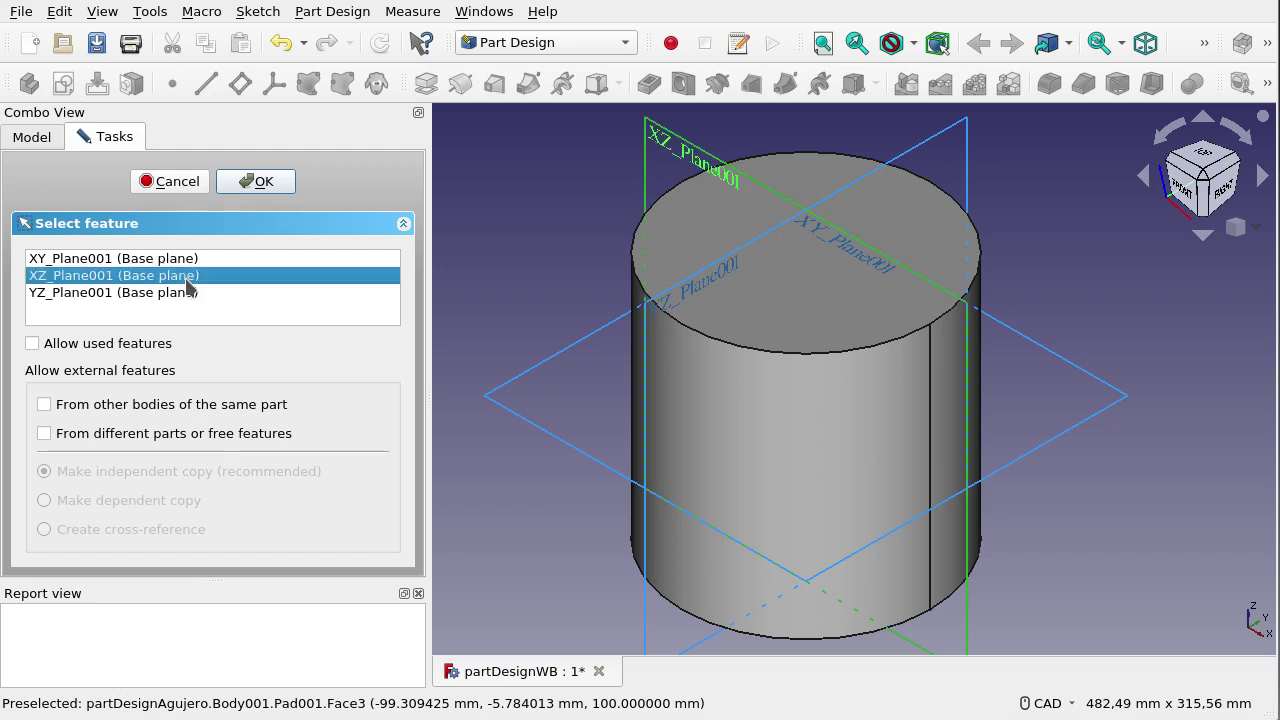
click(255, 183)
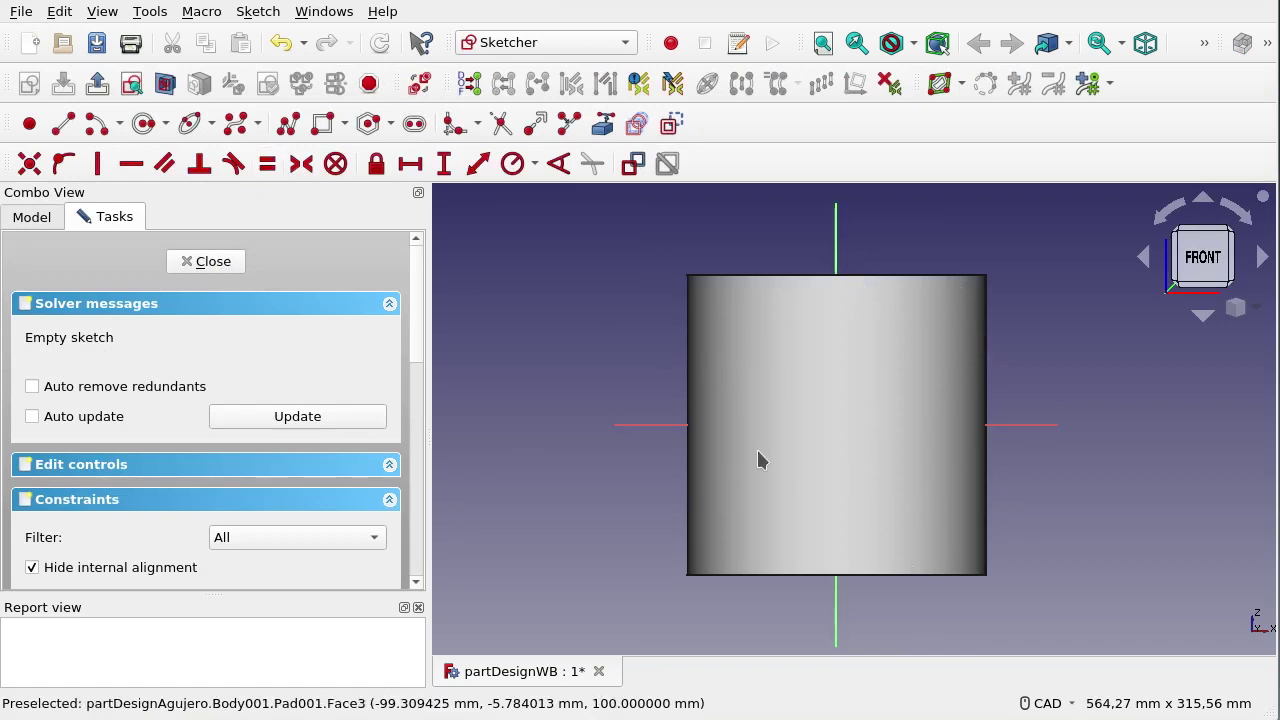
Set Body001's Transparency to 50
click(32, 216)
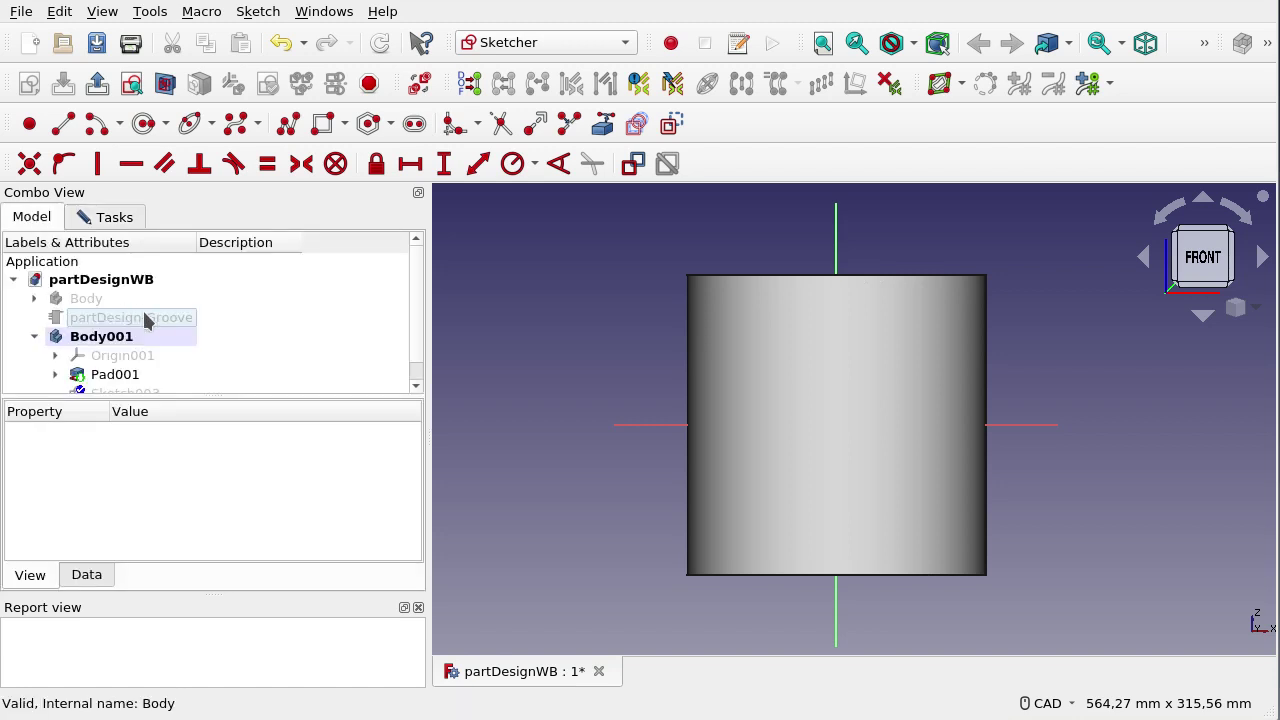
scroll(137, 334, down, 1)
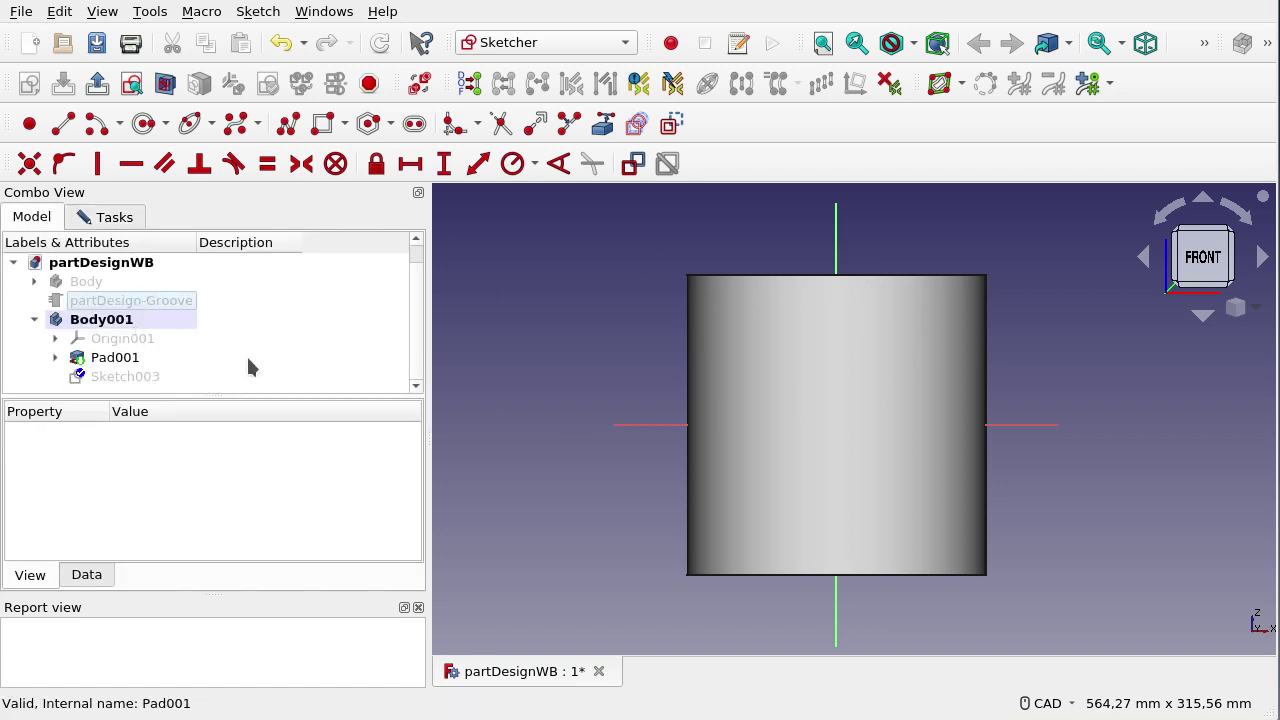
click(113, 322)
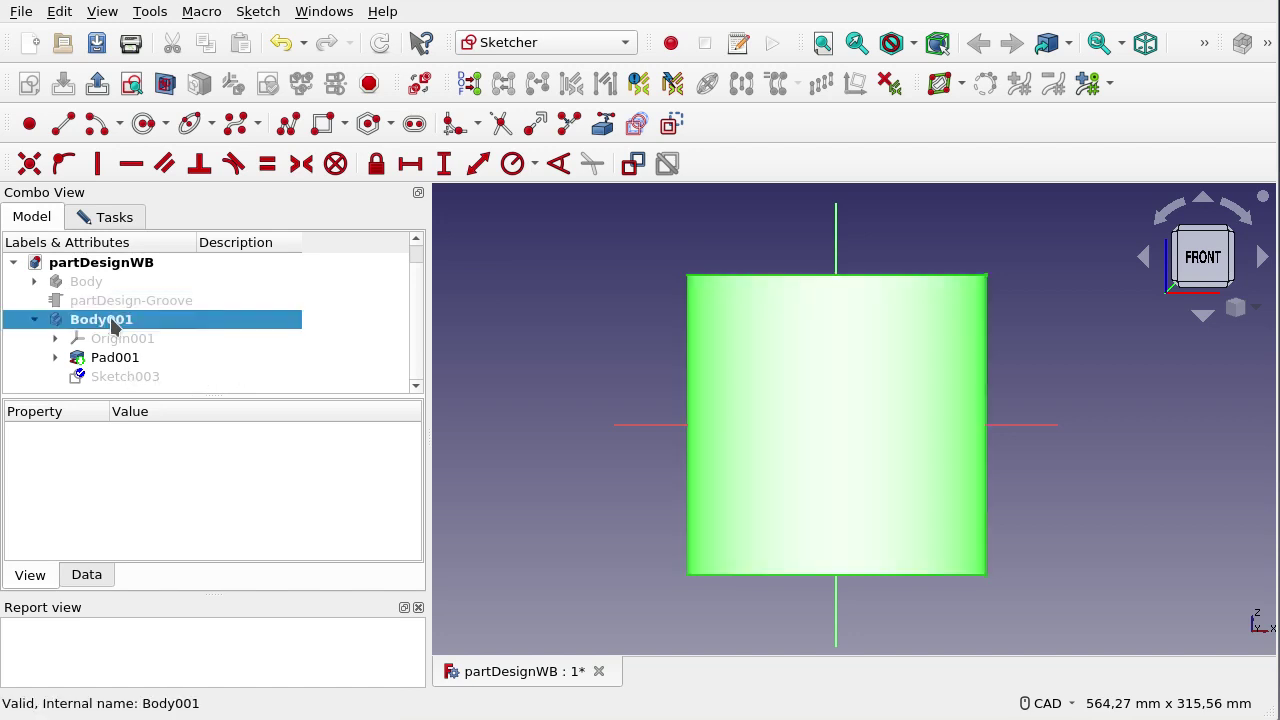
click(129, 550)
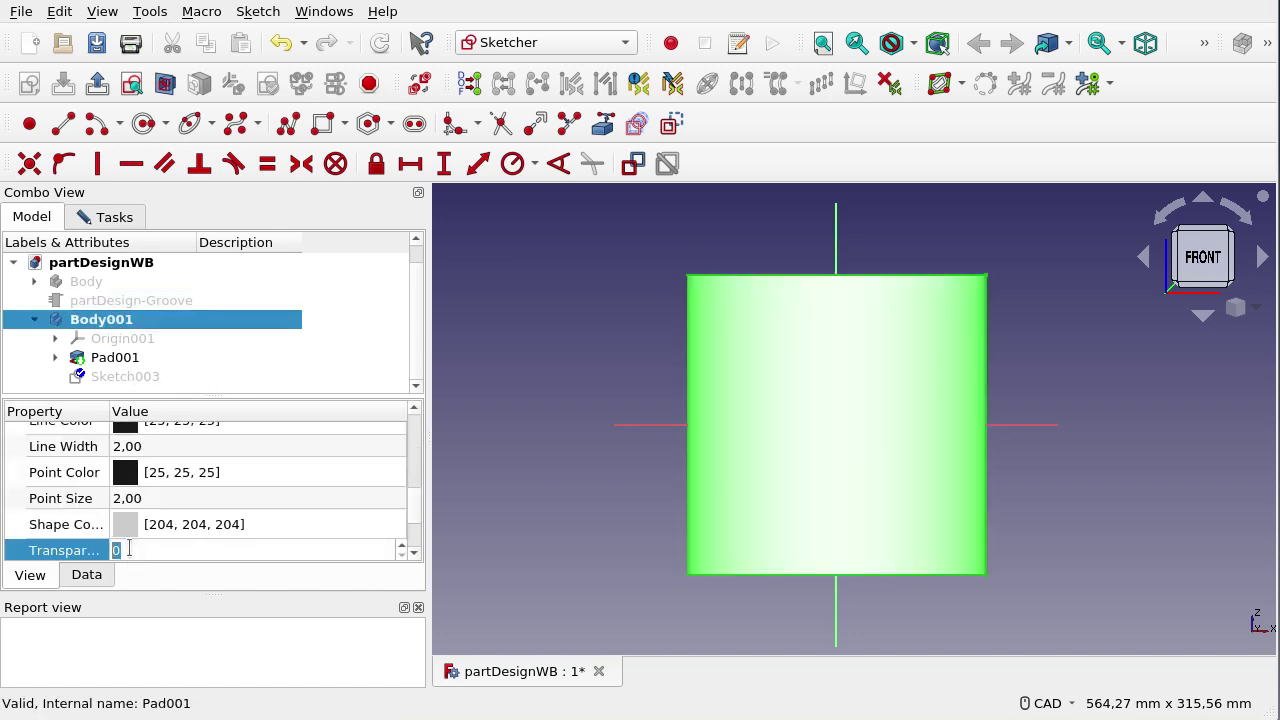
text(50)
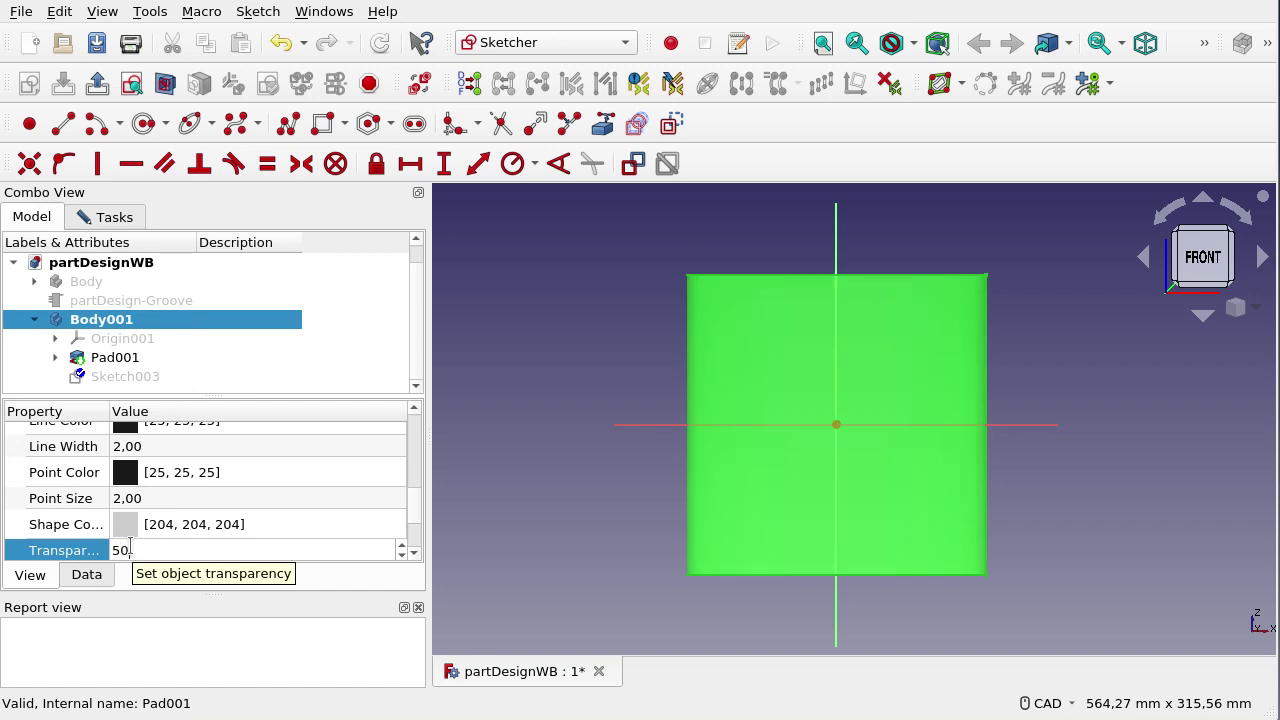
click(549, 471)
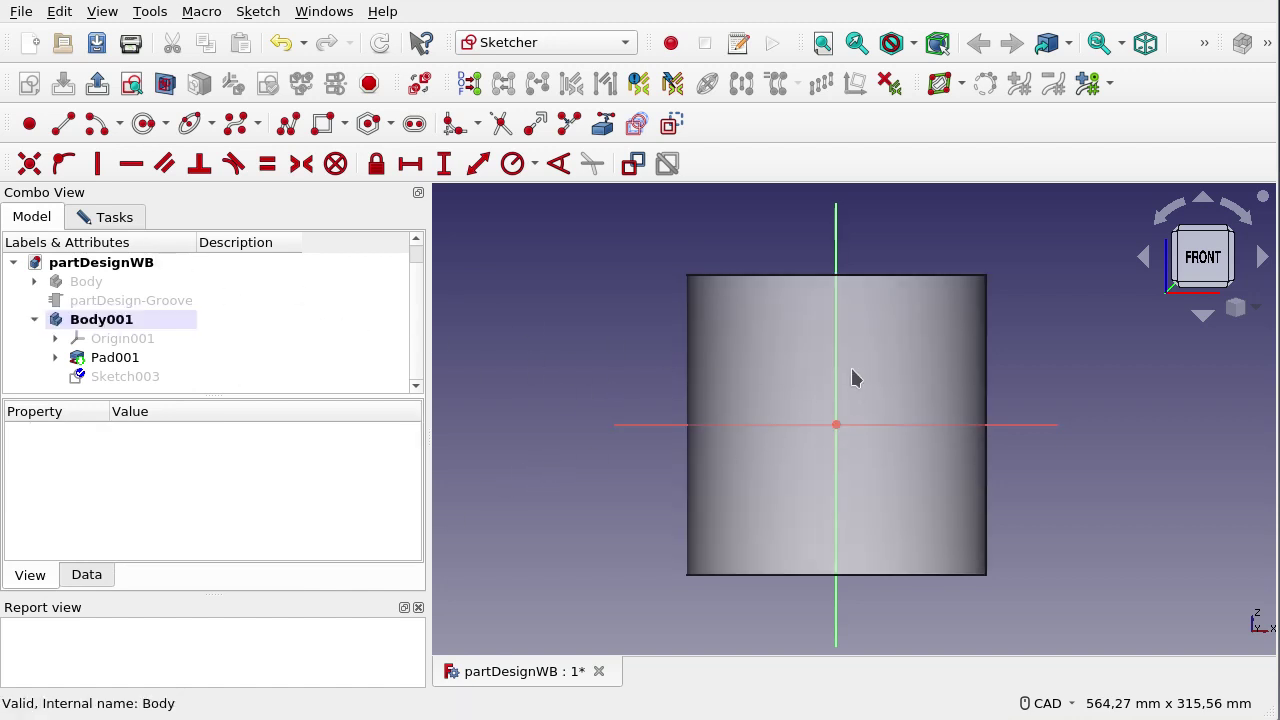
Toggle Pad001's visibility off and back on, then return to the sketch task panel
click(120, 358)
key(space)
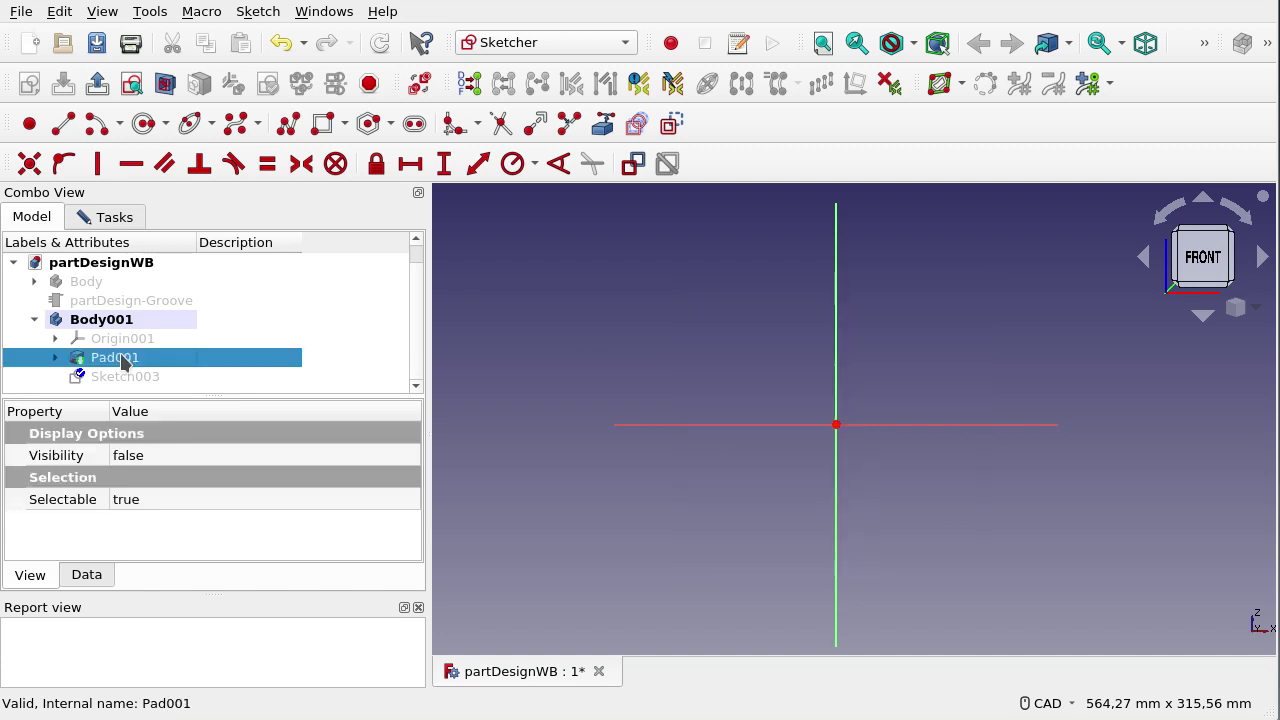
key(space)
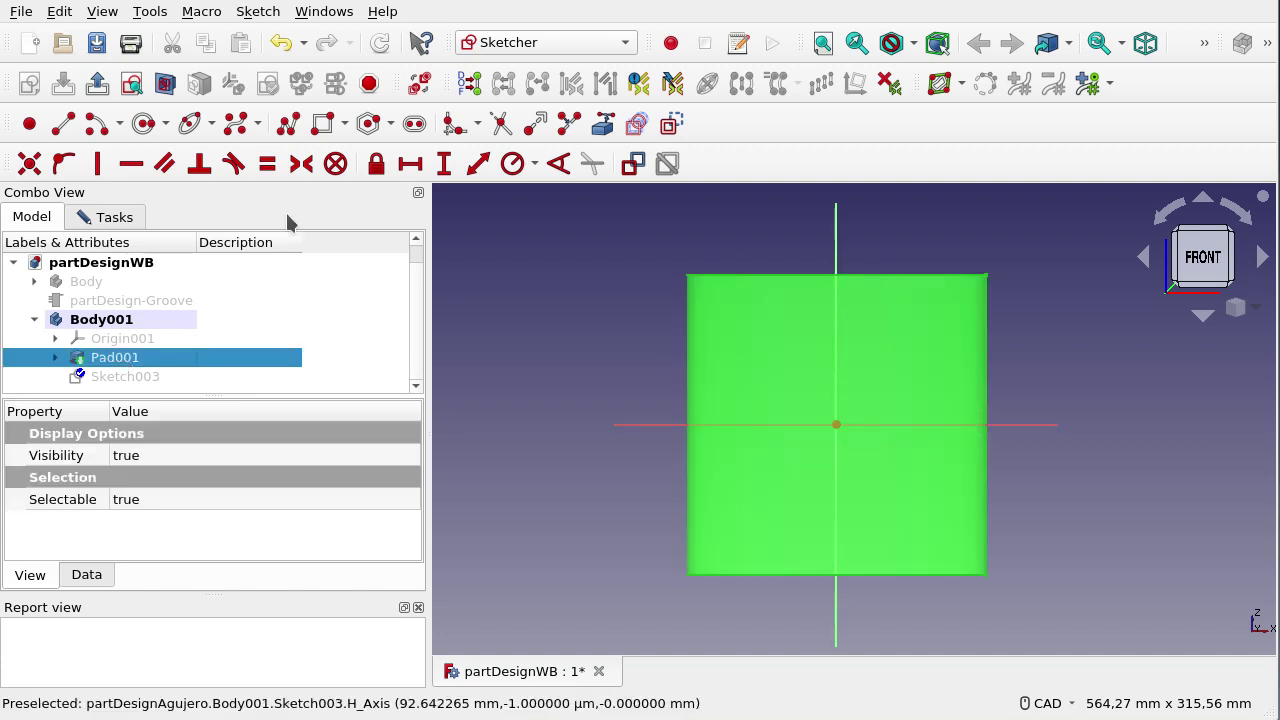
click(112, 217)
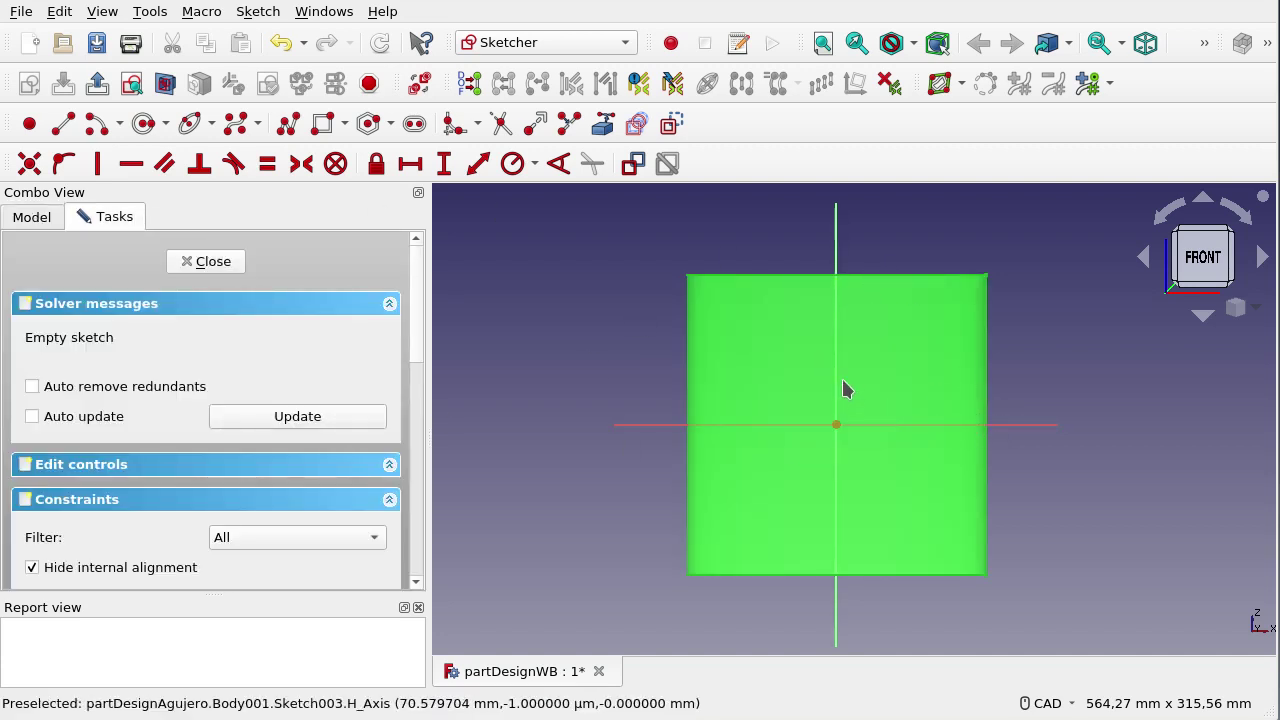
Draw a closed six-corner polyline from the origin, then drag its right-hand corner slightly outward
click(286, 128)
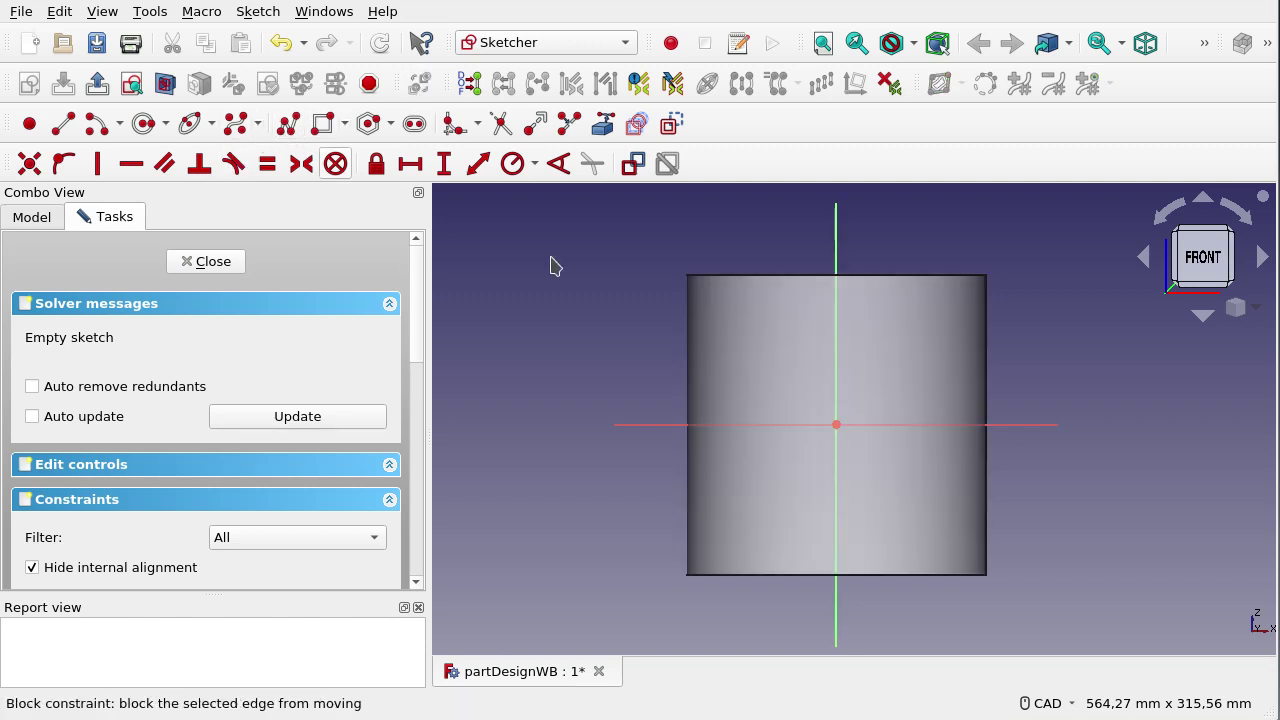
click(836, 425)
click(871, 389)
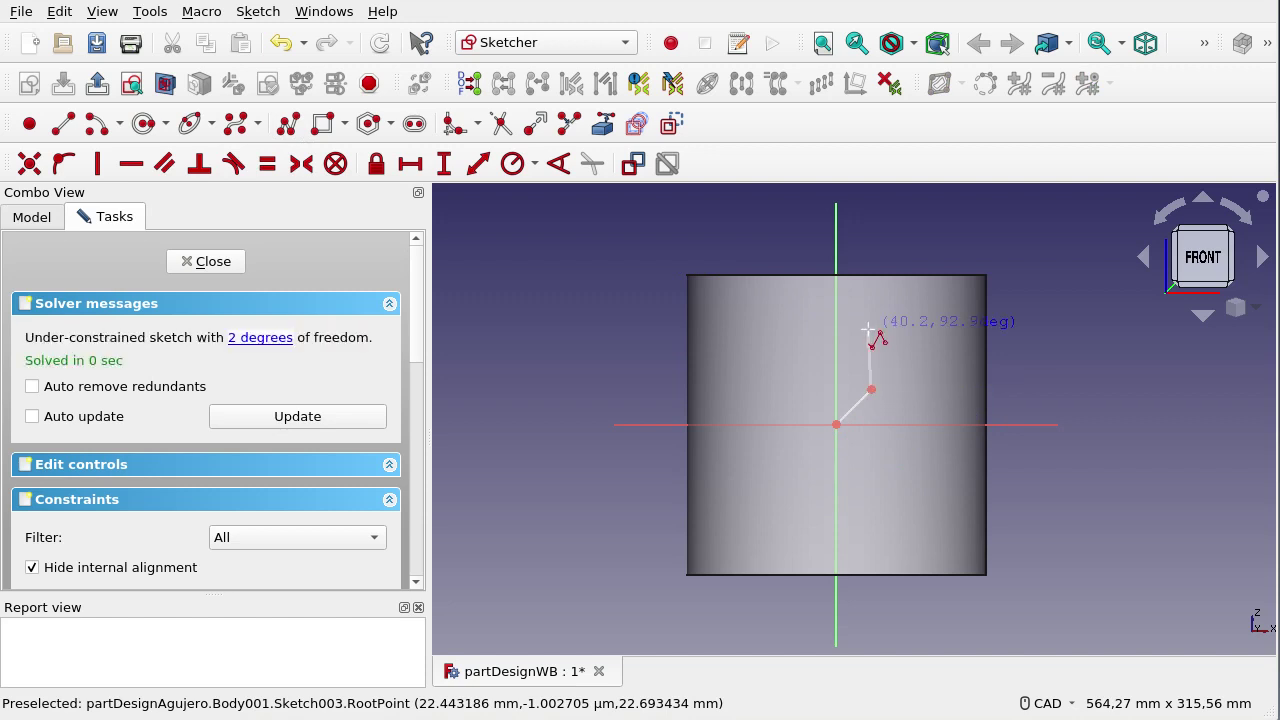
click(868, 330)
click(951, 297)
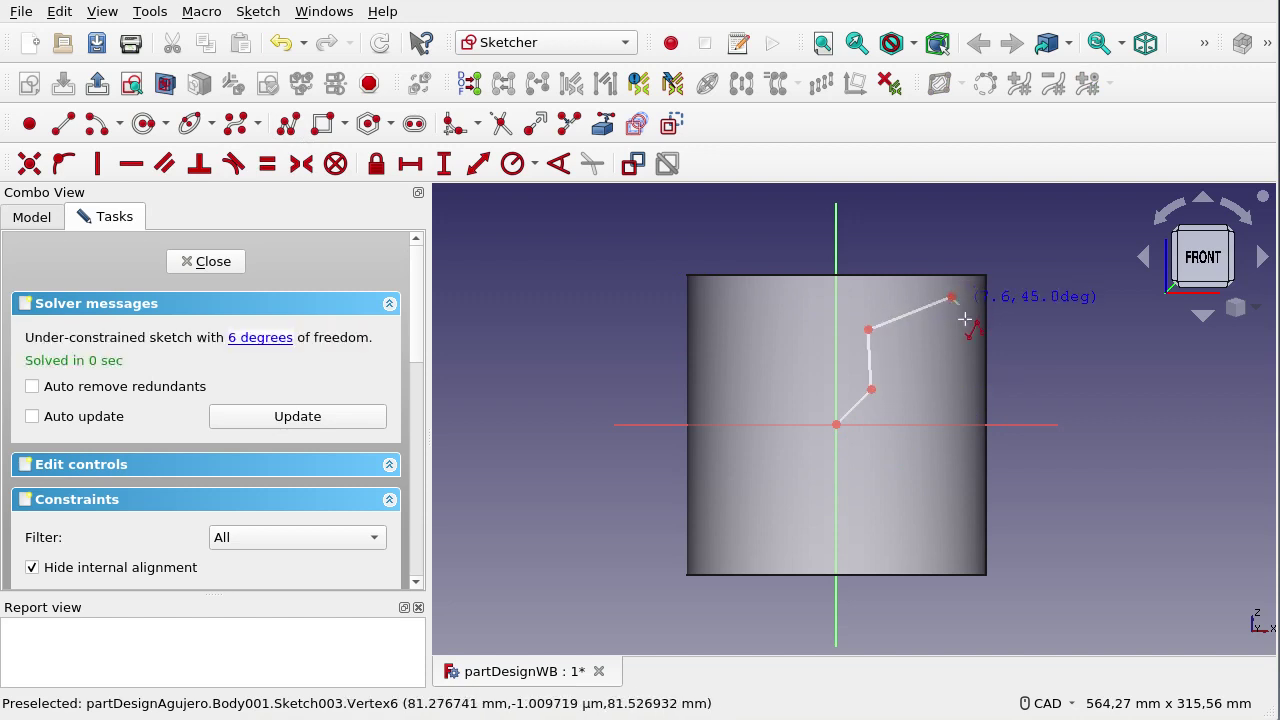
click(975, 348)
click(911, 403)
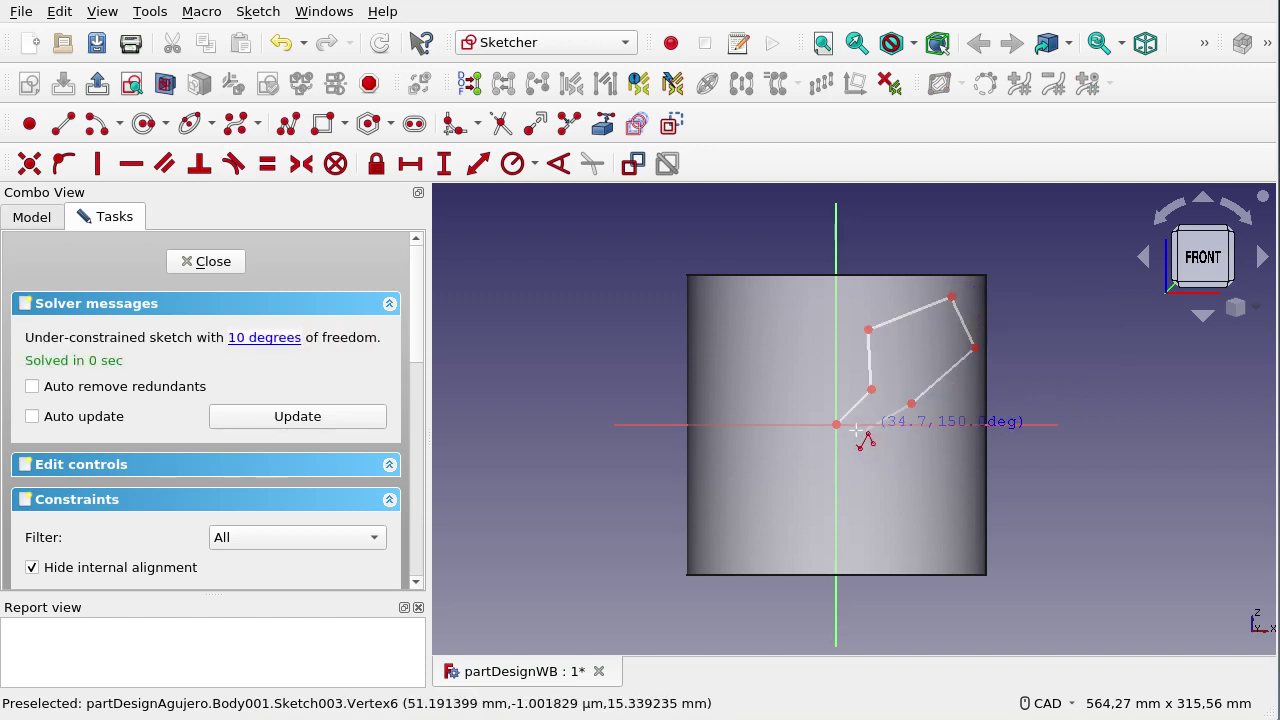
click(837, 426)
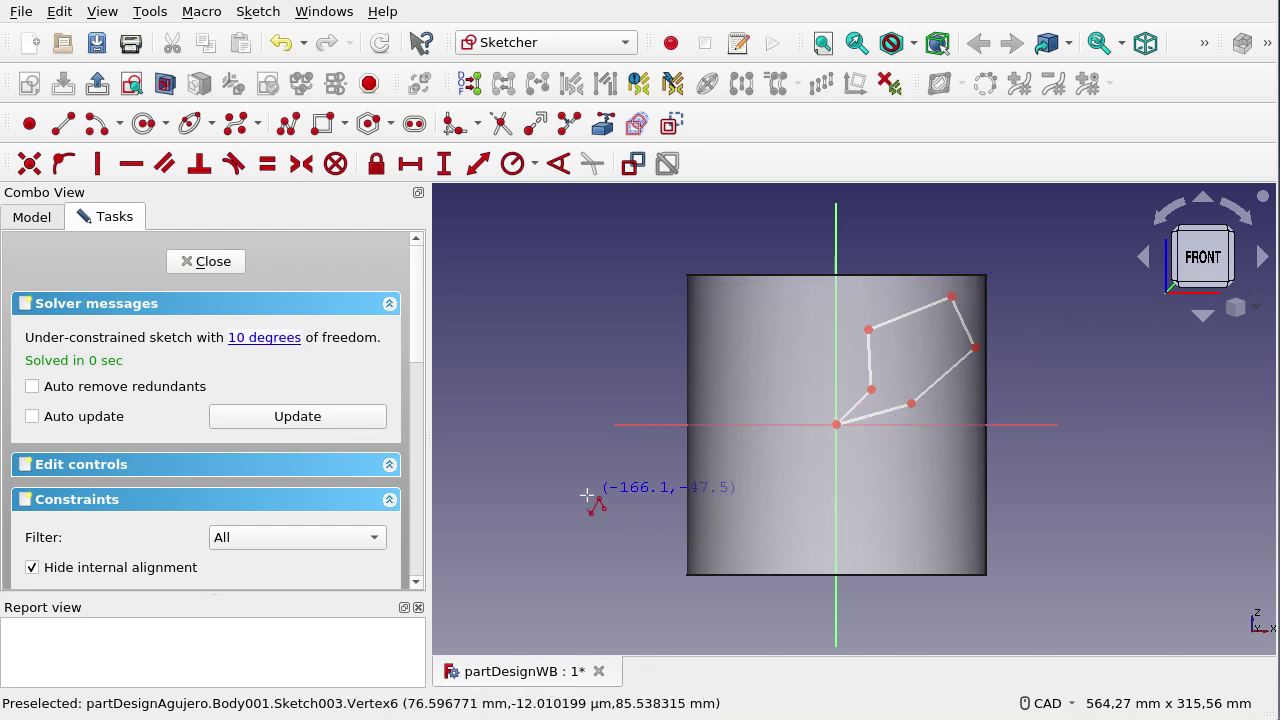
key(Escape)
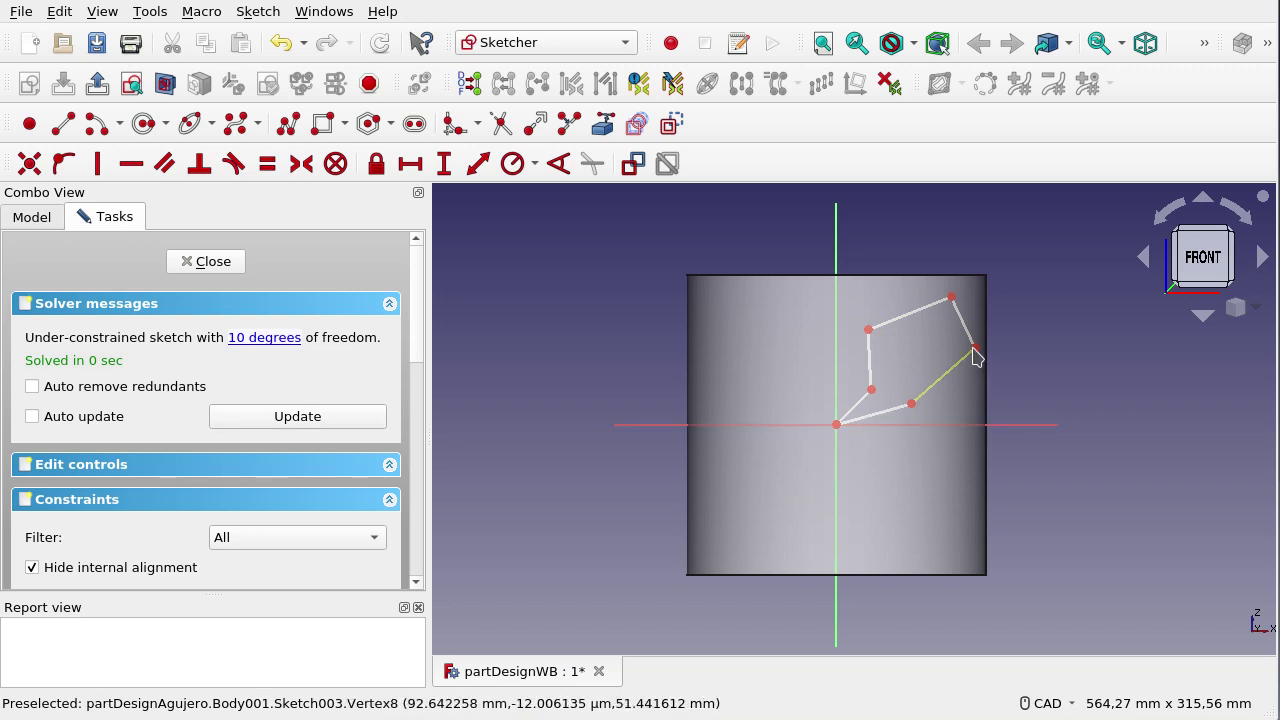
drag(975, 349, 1000, 350)
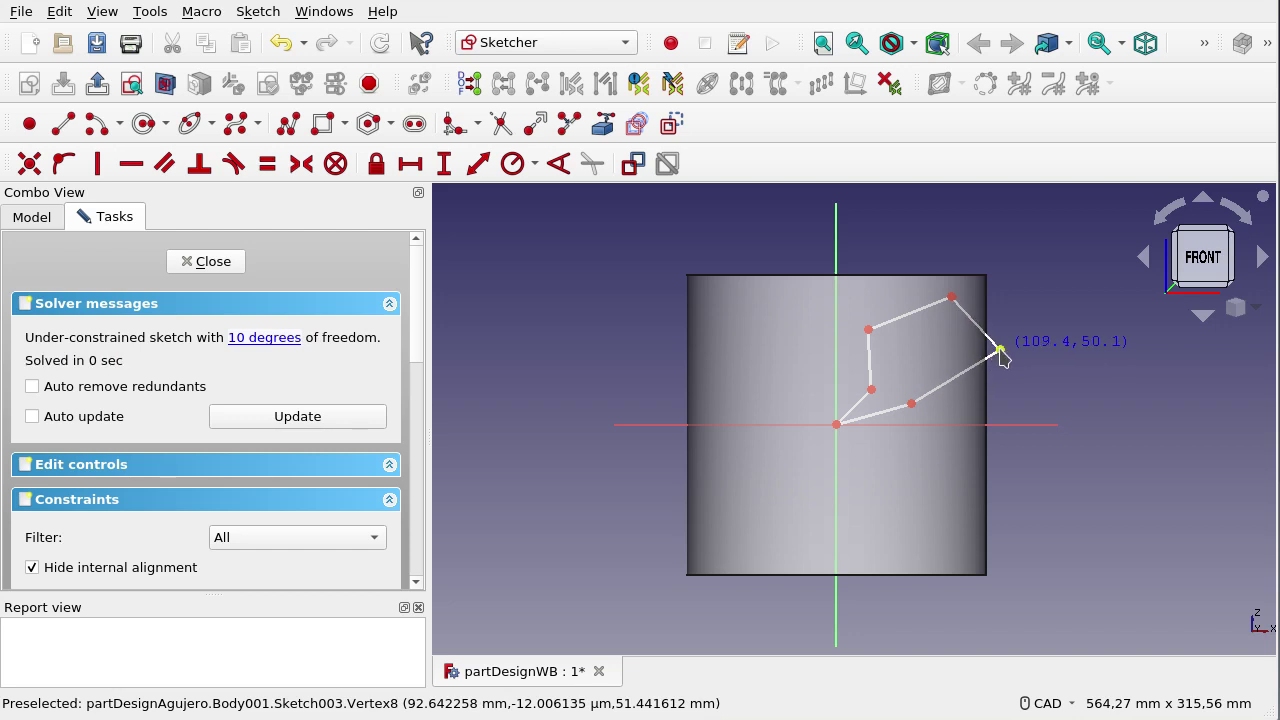